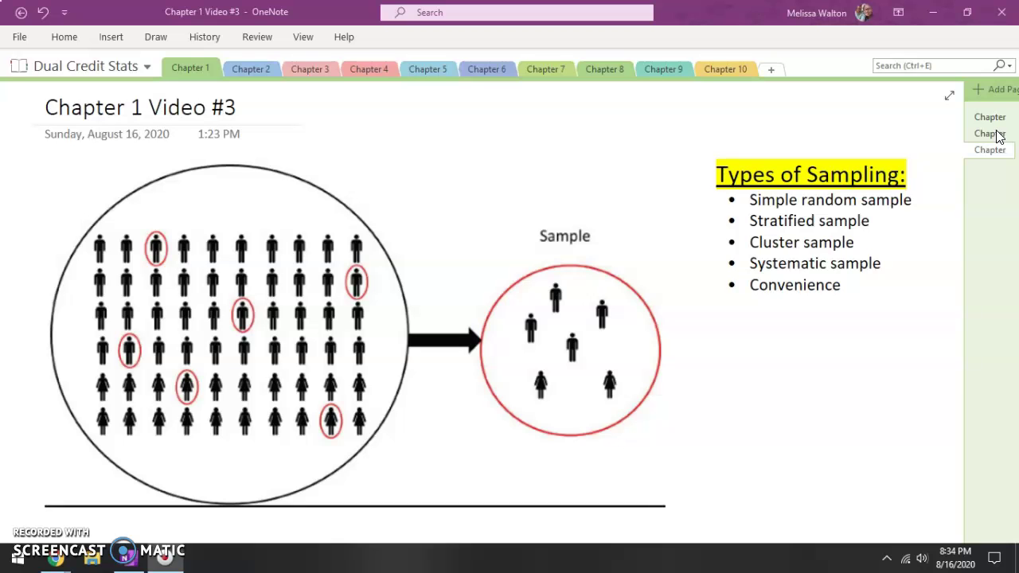
Look at the Chapter 1 Video #2 page, then return to Chapter 1 Video #3.
click(995, 133)
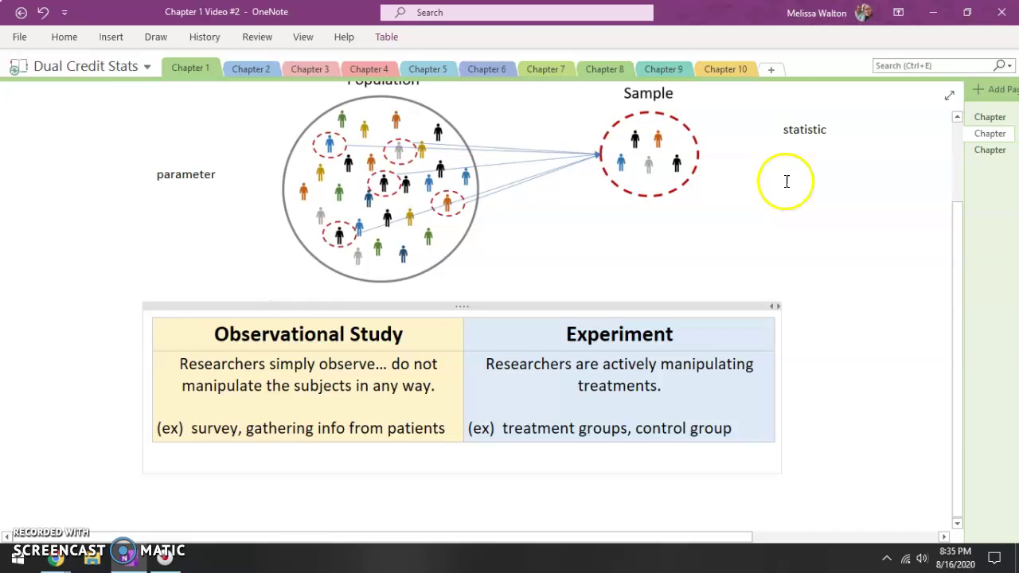
scroll(785, 181, up, 3)
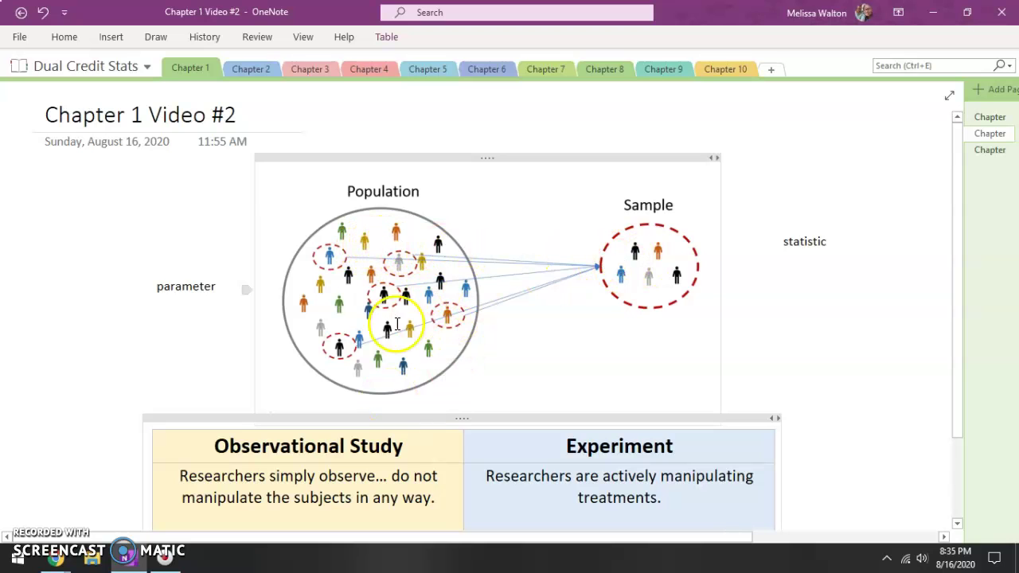
click(1008, 155)
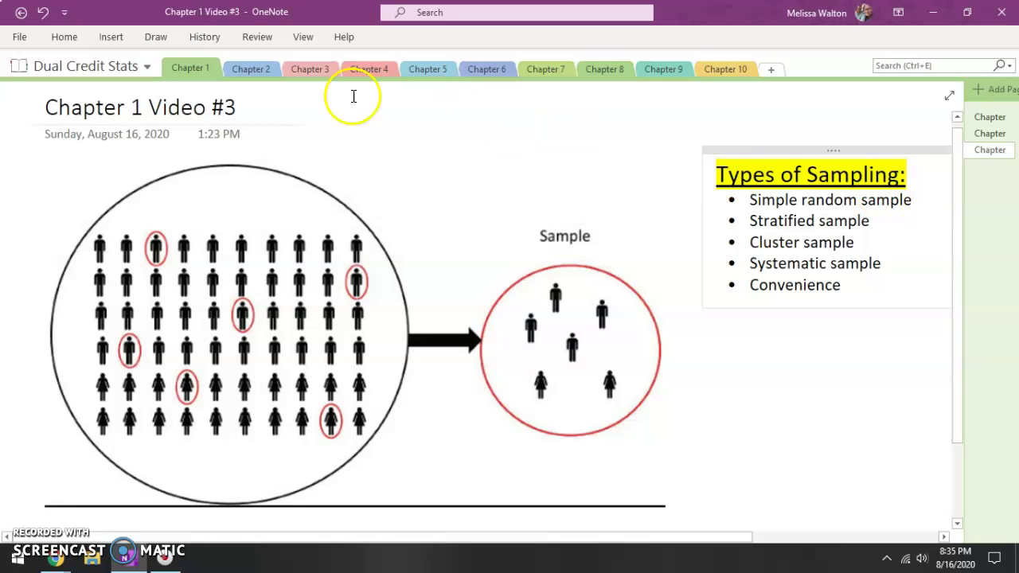
Use the yellow highlighter to mark scattered figures in the top, third, fifth and bottom rows.
click(112, 40)
click(156, 36)
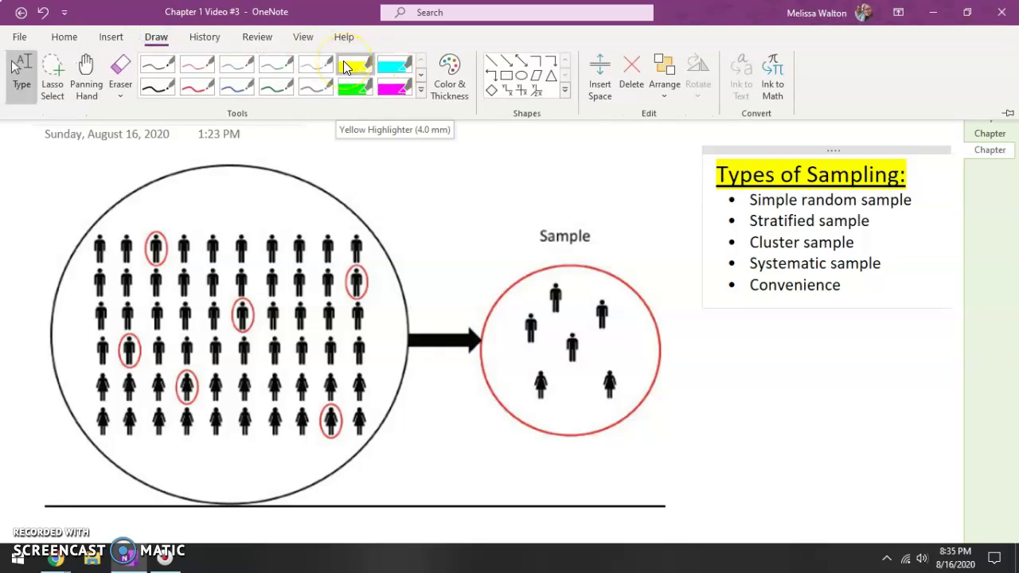
click(343, 61)
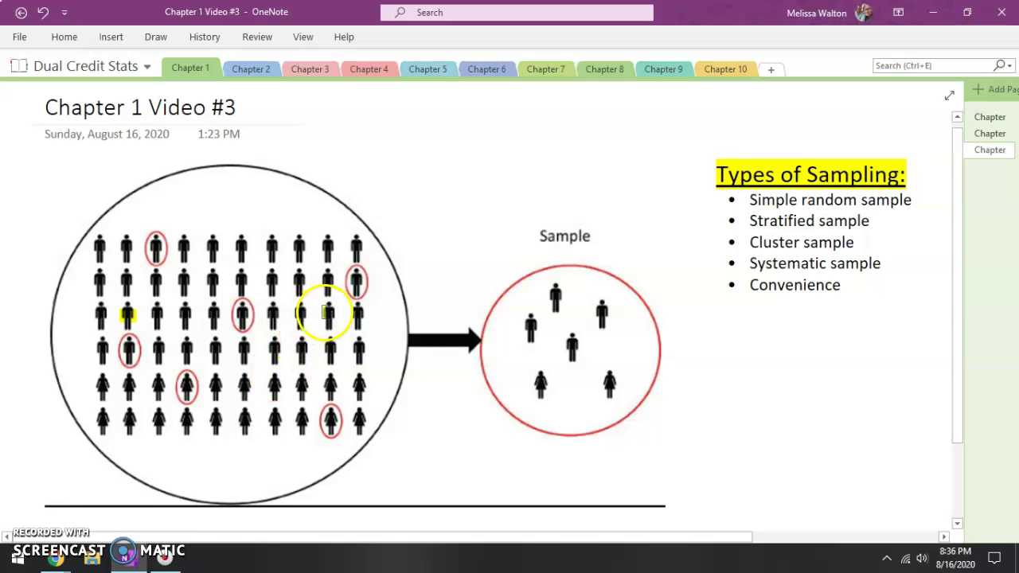
click(321, 313)
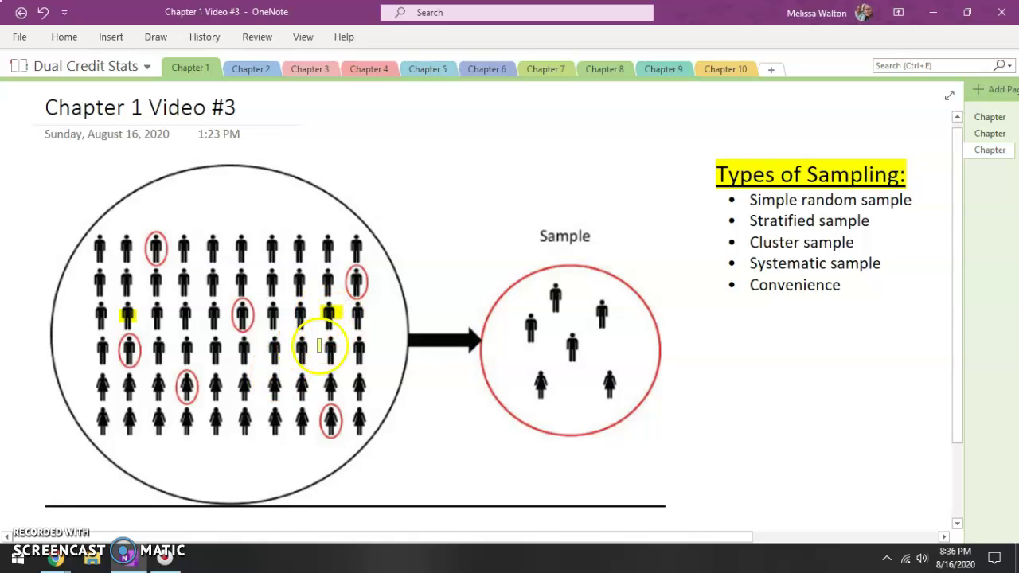
click(210, 390)
drag(210, 391, 235, 389)
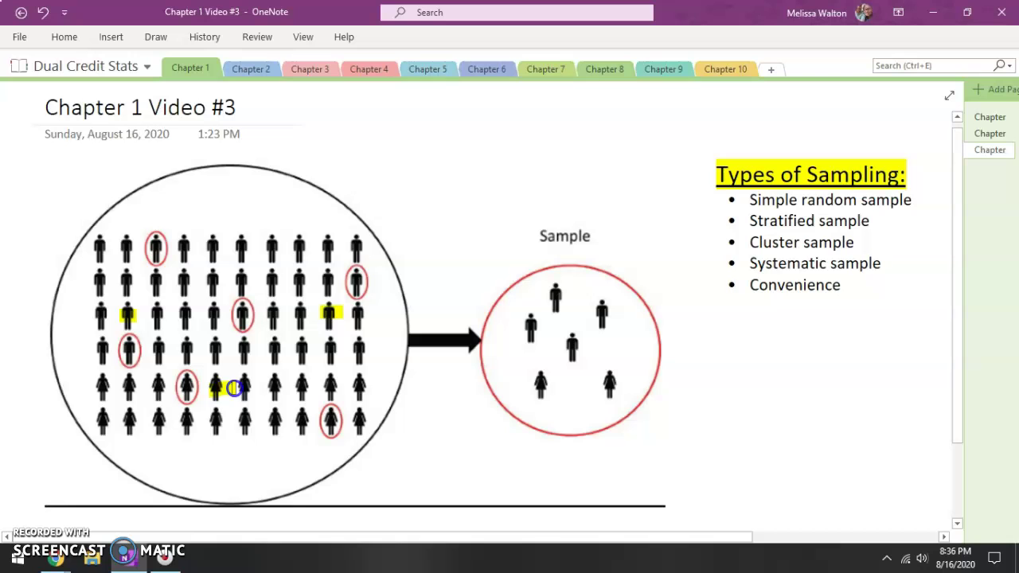
click(121, 430)
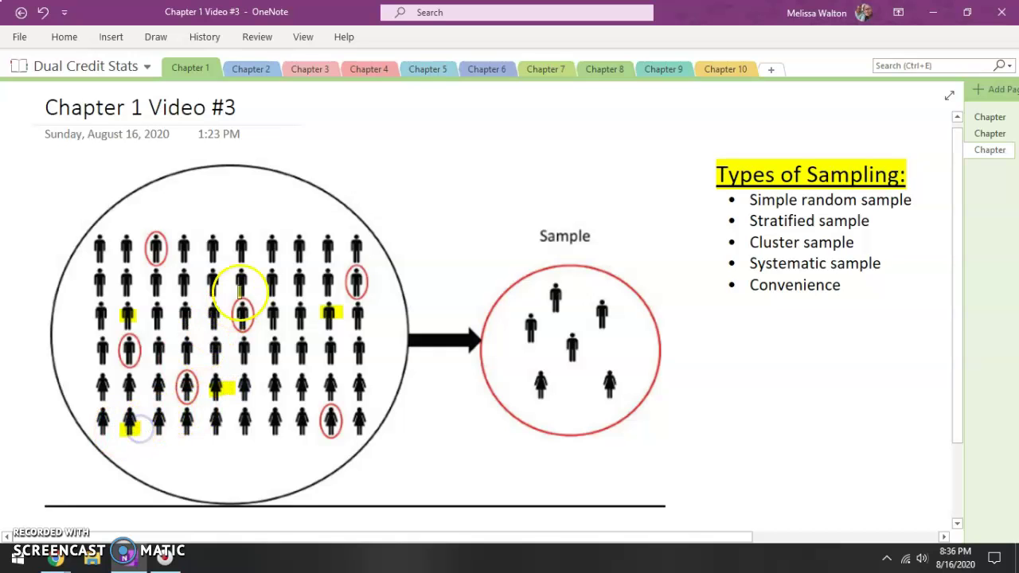
click(267, 249)
drag(275, 248, 278, 248)
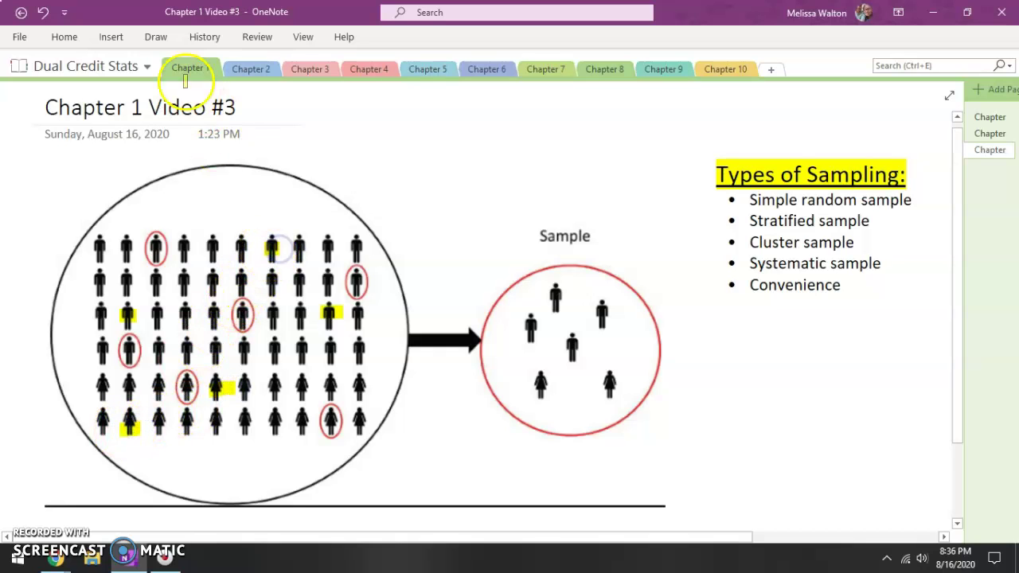
Erase every yellow highlight from the figures, then pick the green highlighter.
click(157, 36)
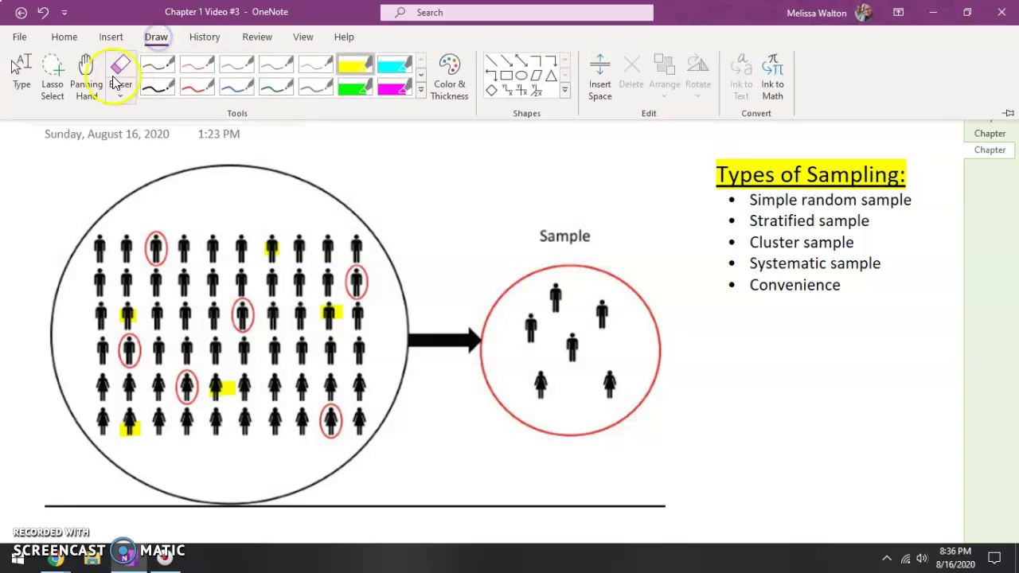
click(119, 52)
mouse_move(118, 301)
mouse_down()
mouse_move(95, 334)
mouse_move(130, 291)
mouse_move(199, 421)
mouse_move(317, 333)
mouse_up()
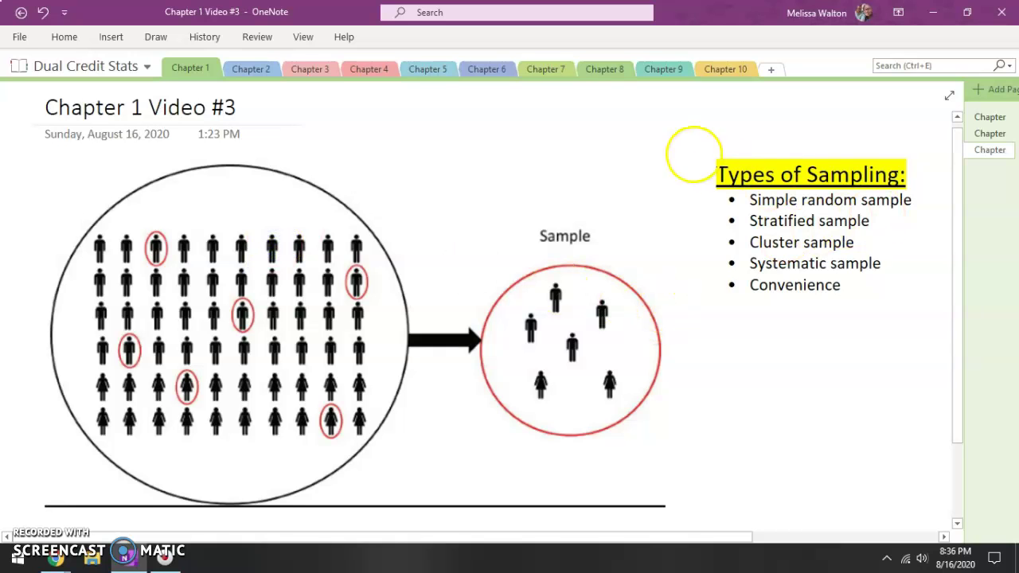
click(156, 37)
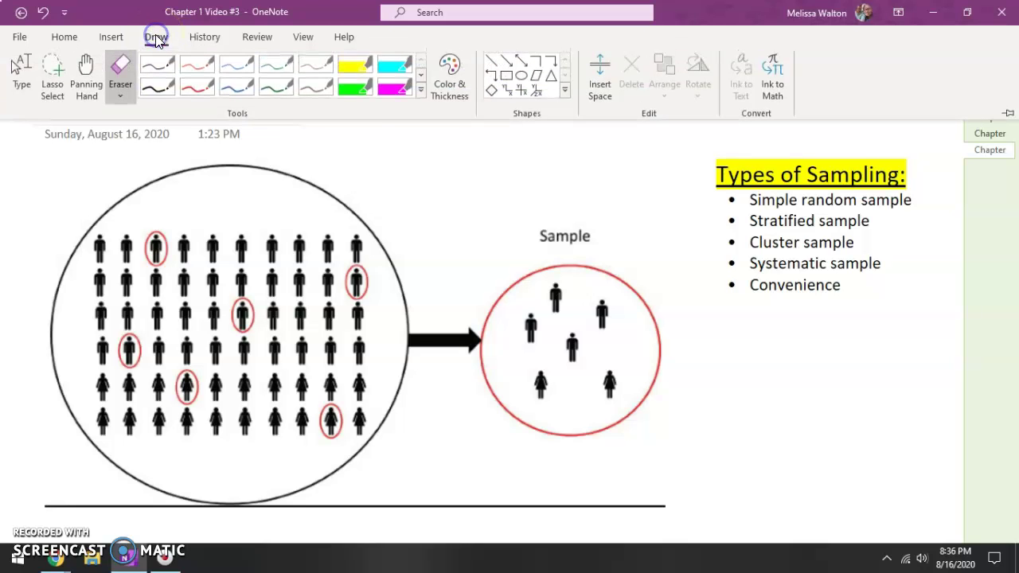
click(364, 83)
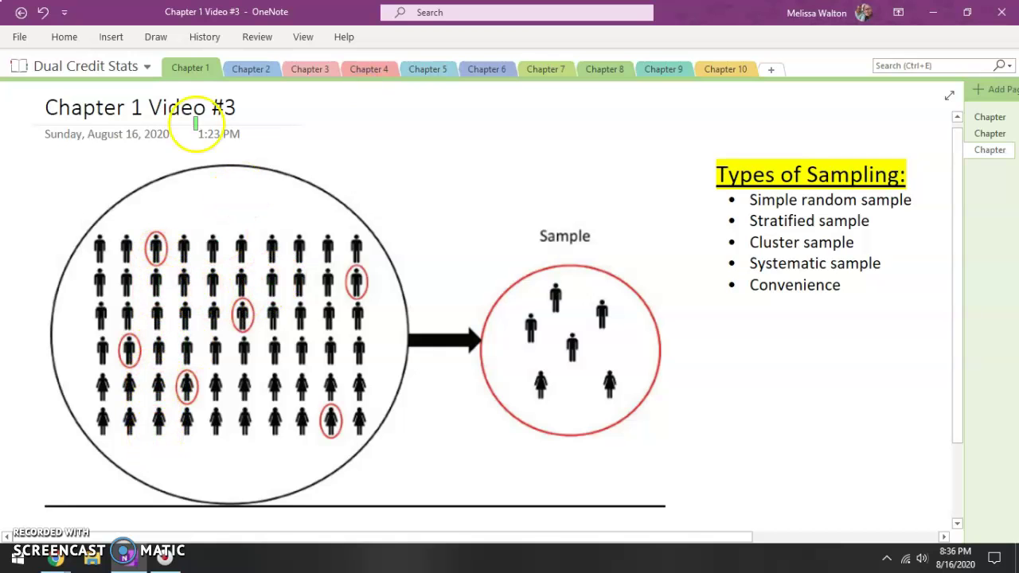
With the red pen, draw curly brackets beside the top four rows and the bottom two rows.
click(156, 38)
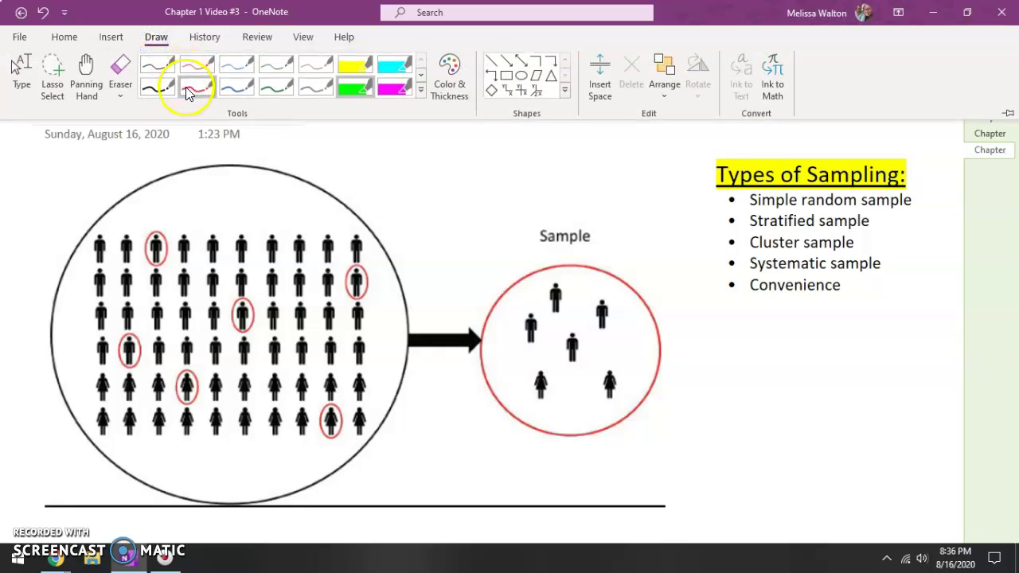
click(185, 88)
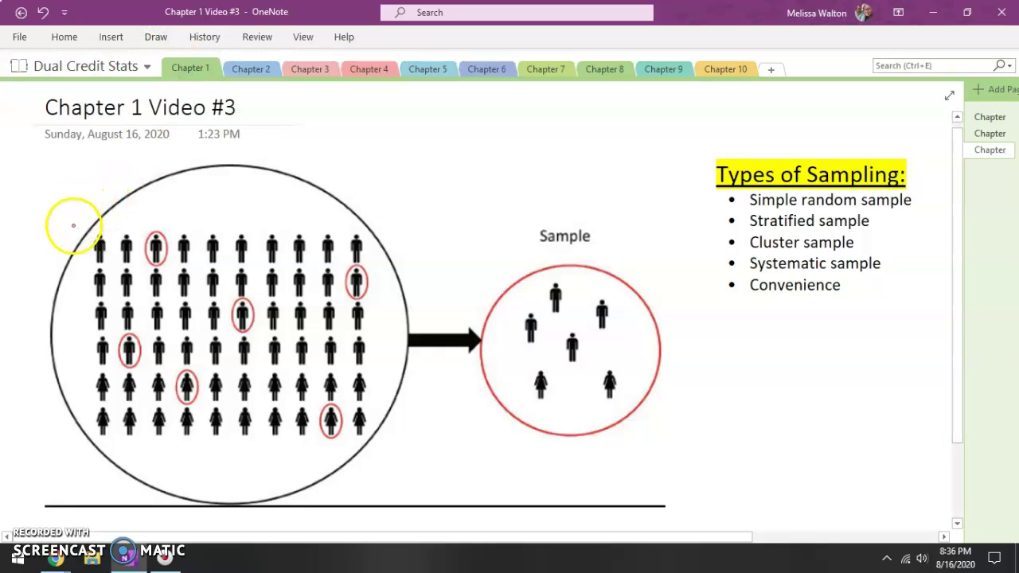
mouse_move(77, 229)
mouse_down()
mouse_move(65, 242)
mouse_move(78, 325)
mouse_up()
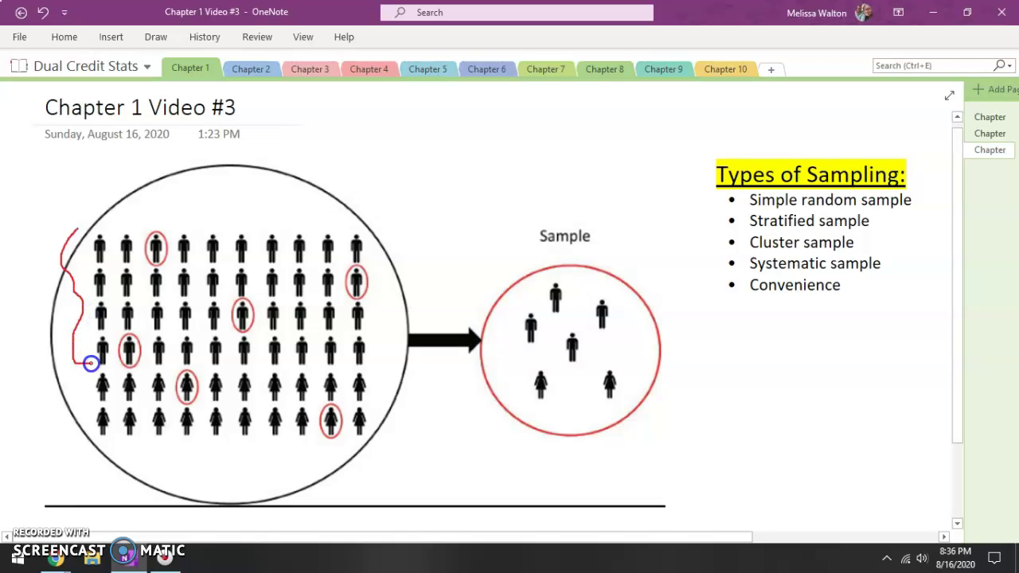
drag(90, 363, 91, 363)
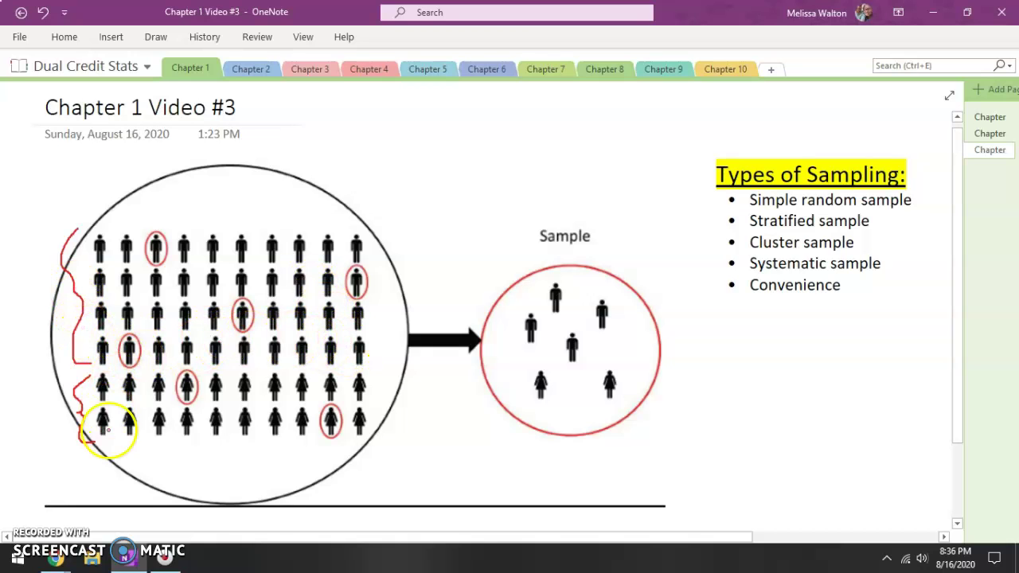
Highlight more figures in yellow across the second, third and top rows.
click(156, 39)
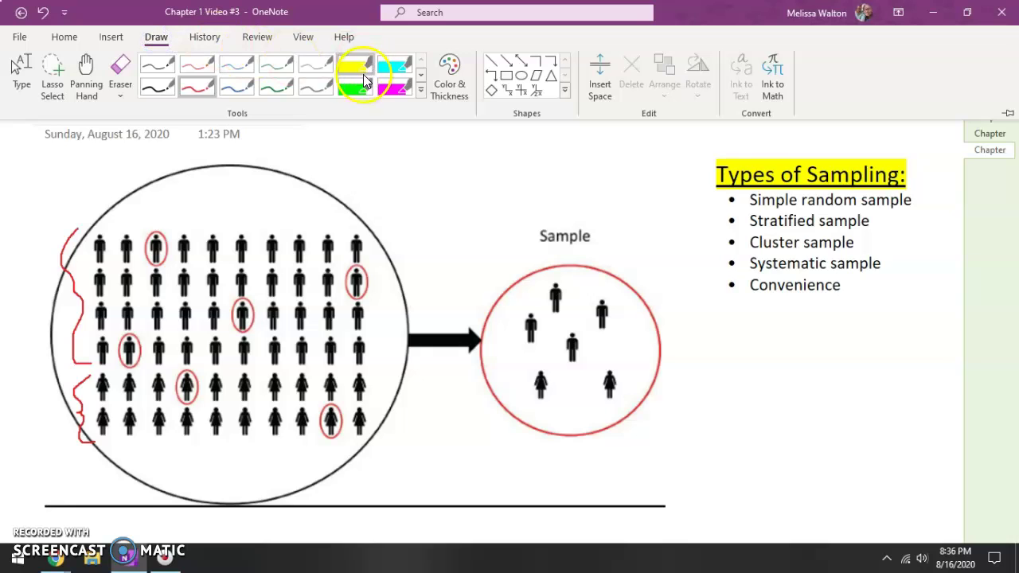
click(363, 74)
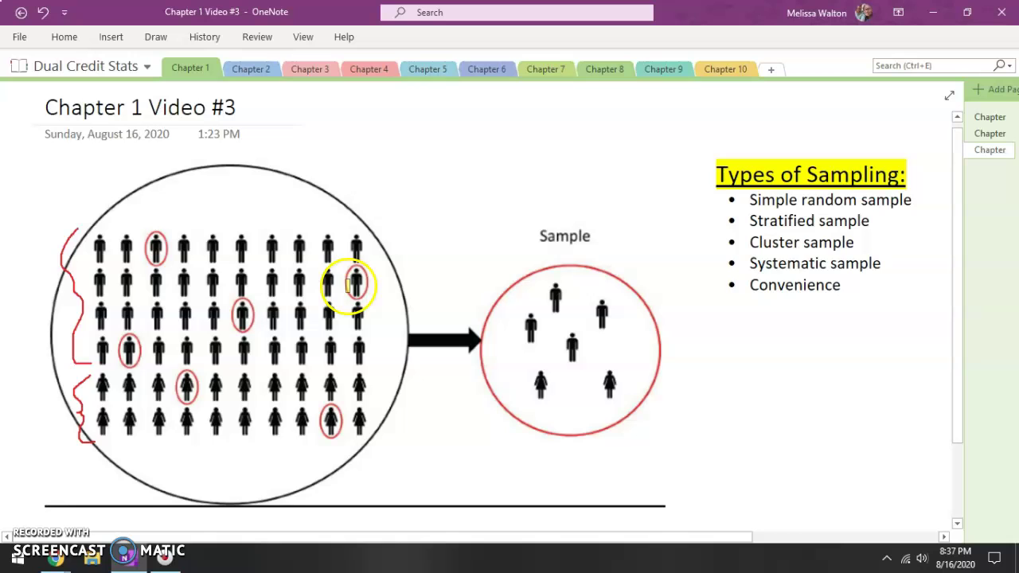
drag(203, 277, 234, 277)
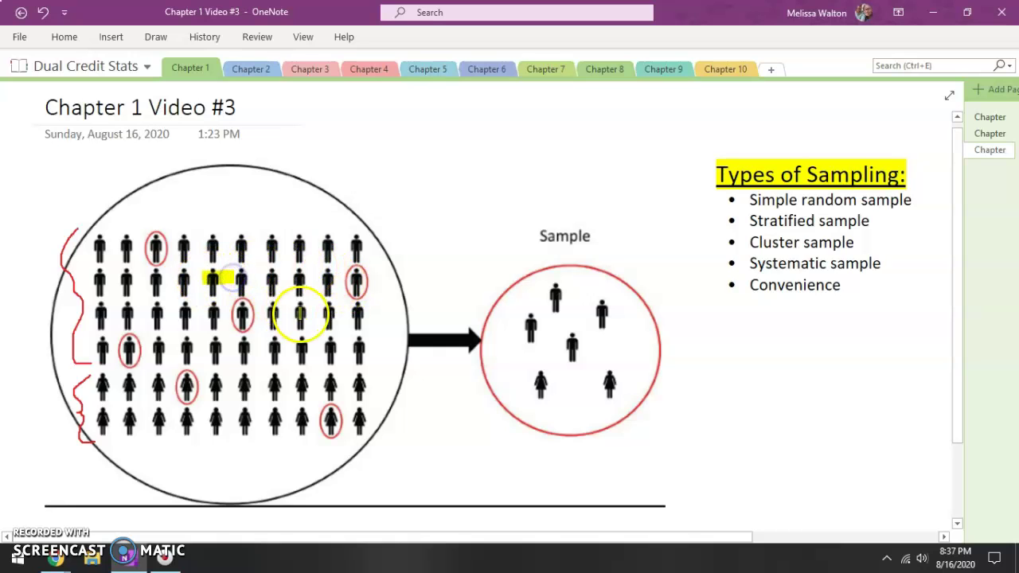
click(293, 316)
drag(350, 248, 369, 248)
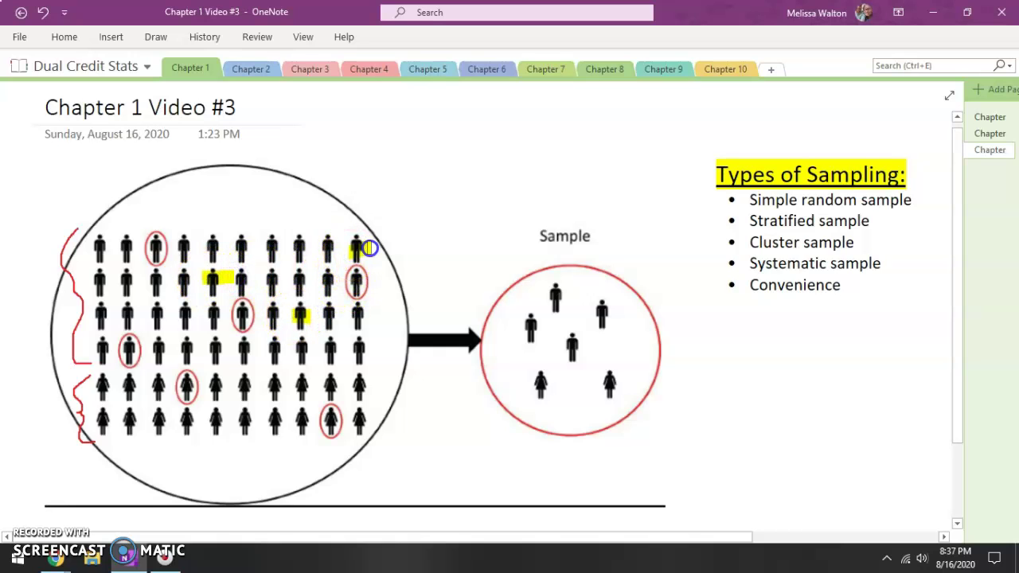
drag(89, 284, 111, 283)
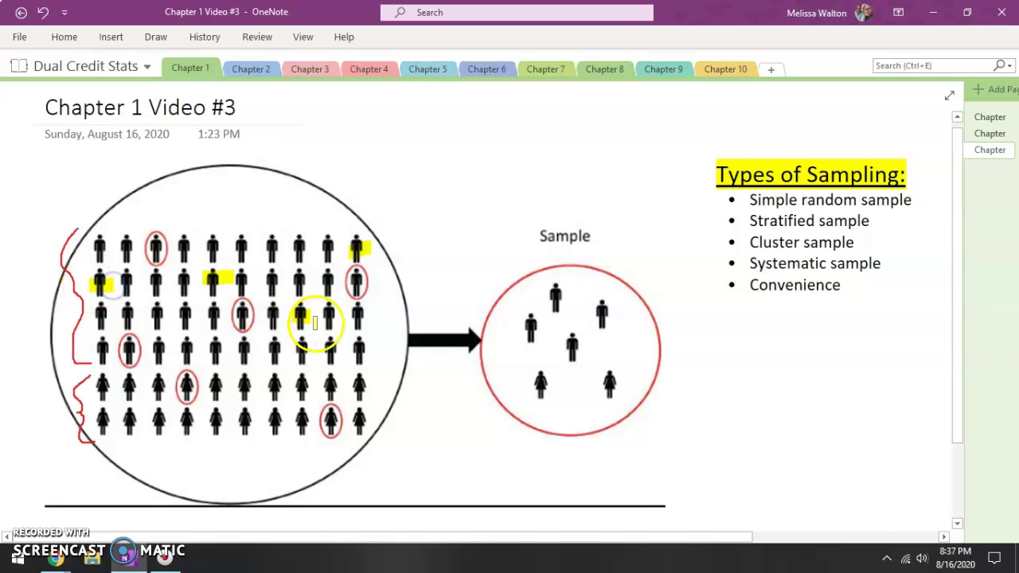
drag(348, 348, 368, 348)
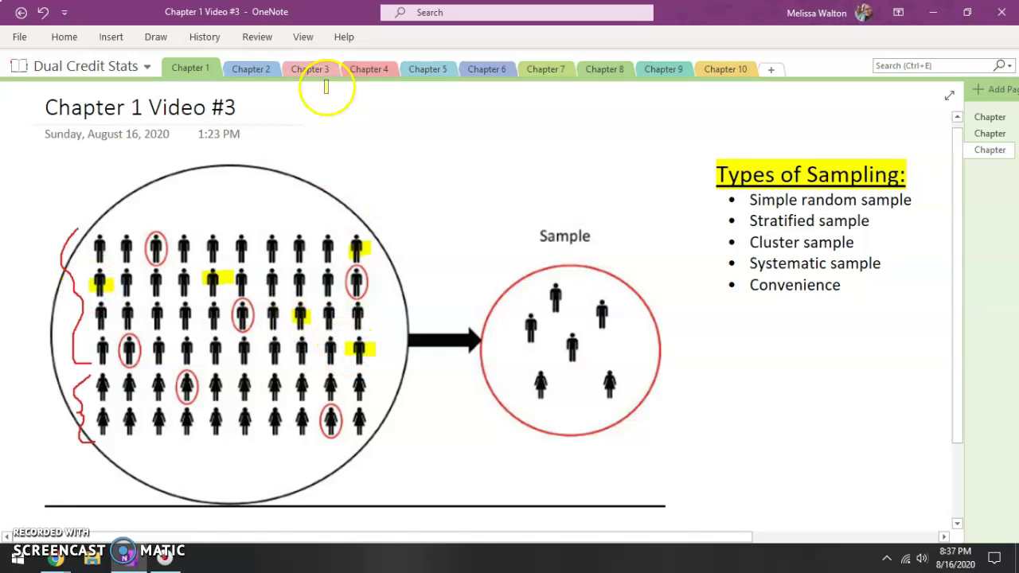
Switch to the green highlighter and mark women figures in the bottom two rows.
click(157, 37)
click(351, 83)
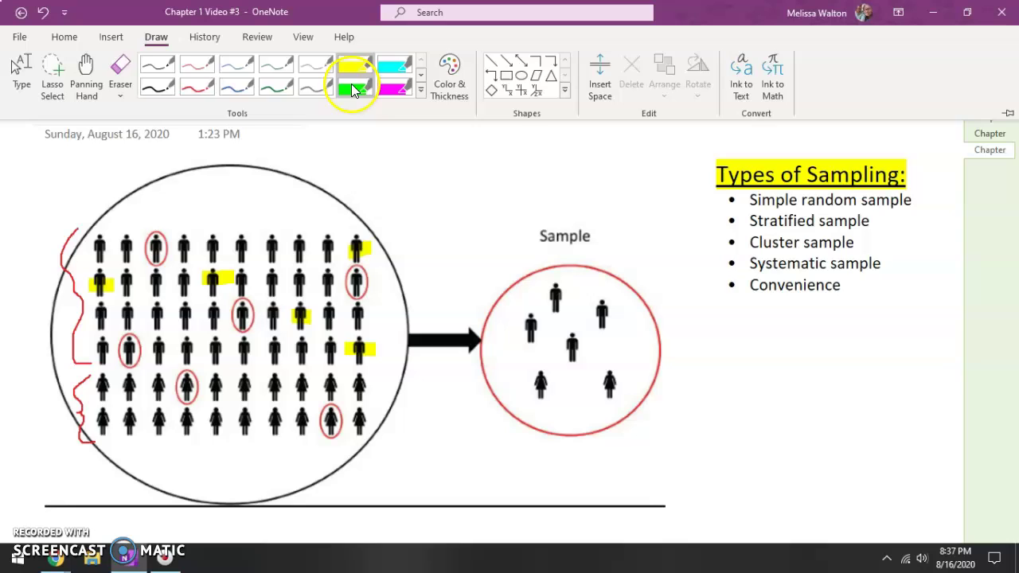
mouse_move(95, 422)
mouse_down()
mouse_move(97, 434)
mouse_move(97, 422)
mouse_up()
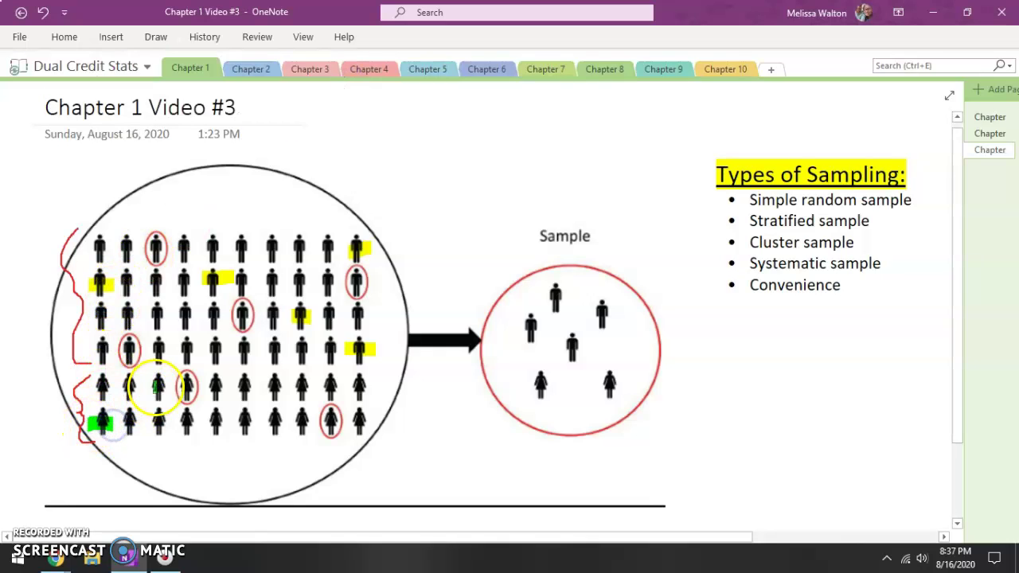
drag(155, 388, 169, 388)
drag(240, 390, 262, 388)
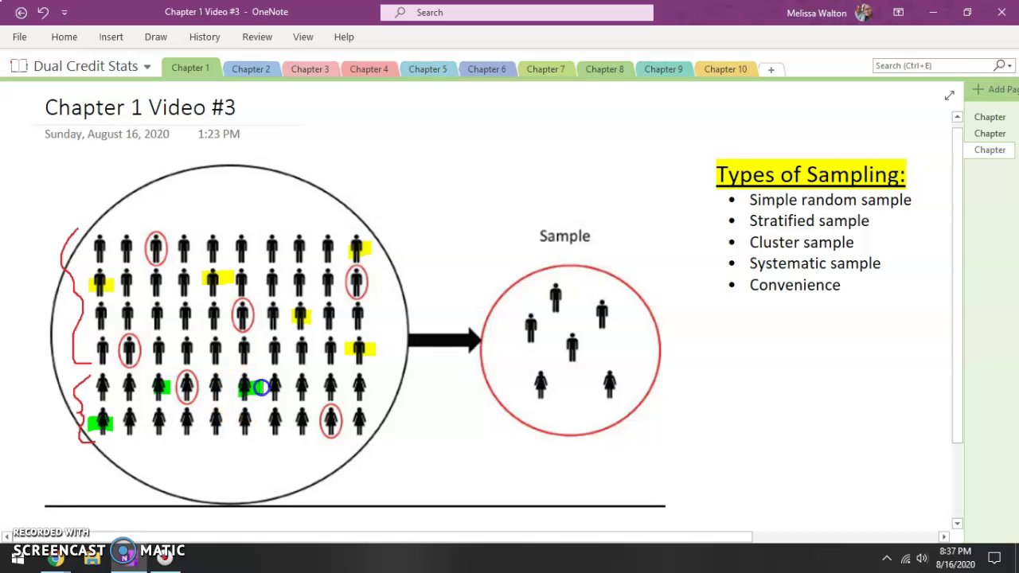
drag(349, 423, 372, 424)
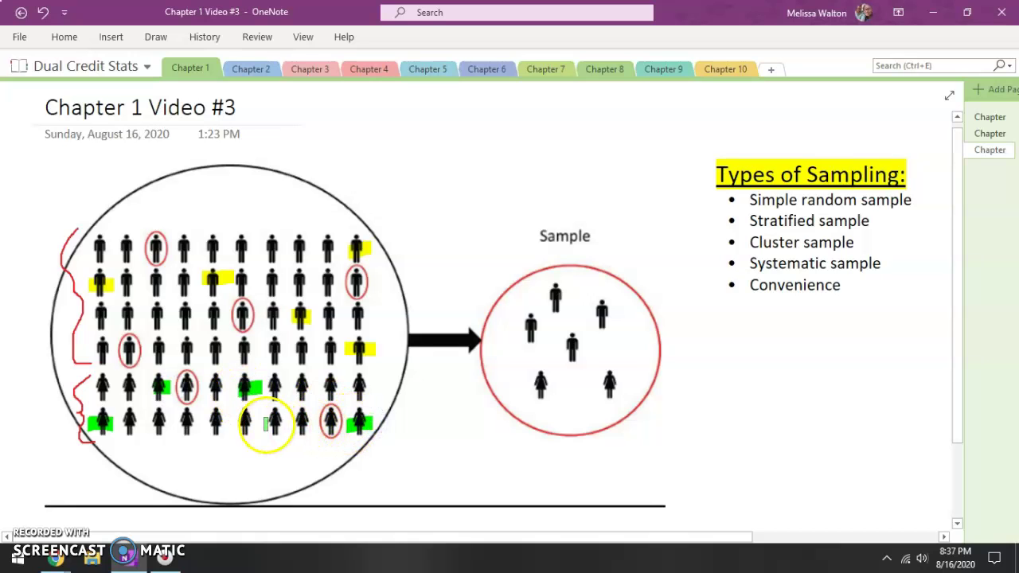
drag(264, 422, 288, 422)
Type 'split into groups....select from all groups' on a new line under Stratified sample.
click(153, 40)
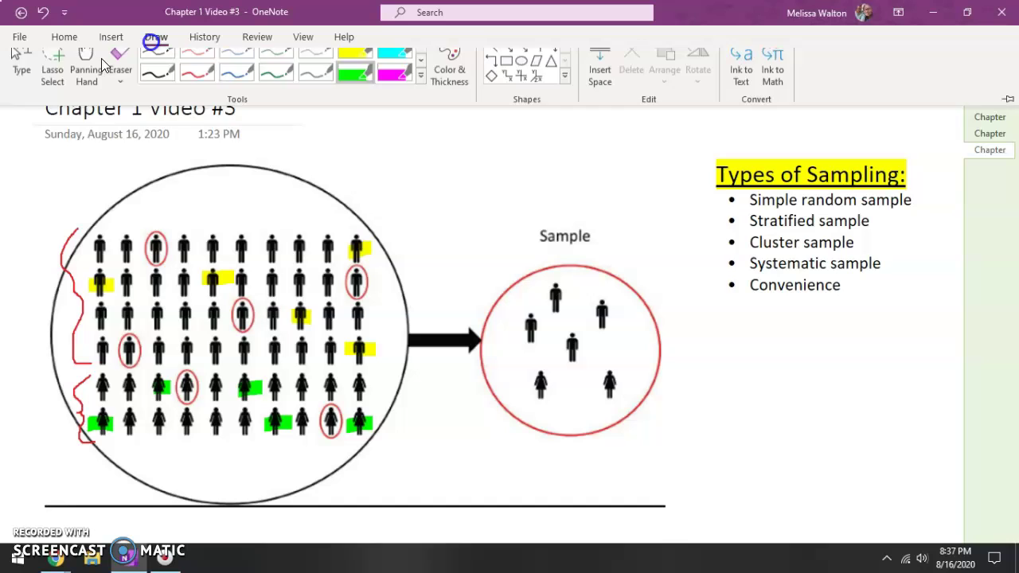
click(16, 80)
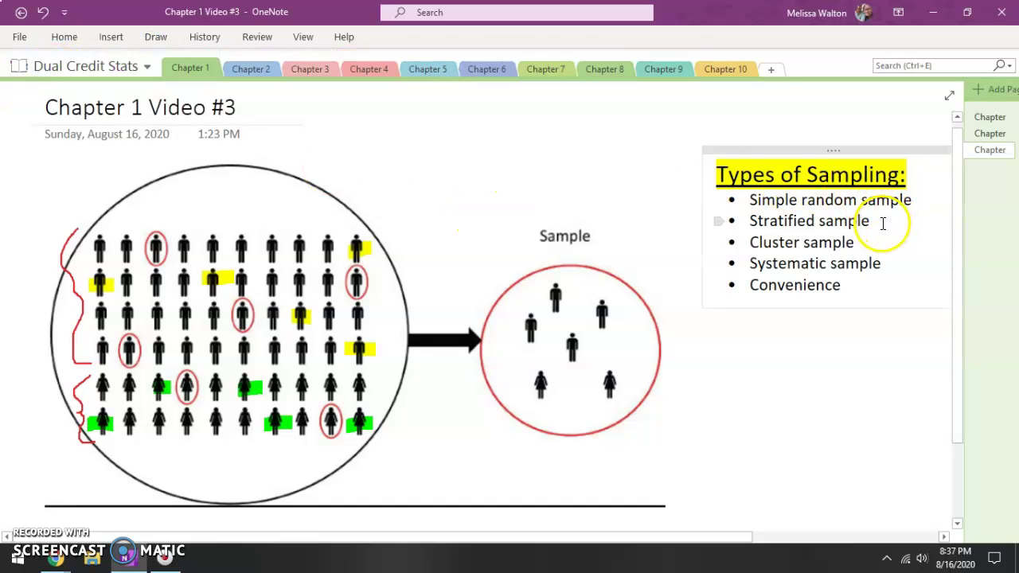
click(883, 222)
key(Return)
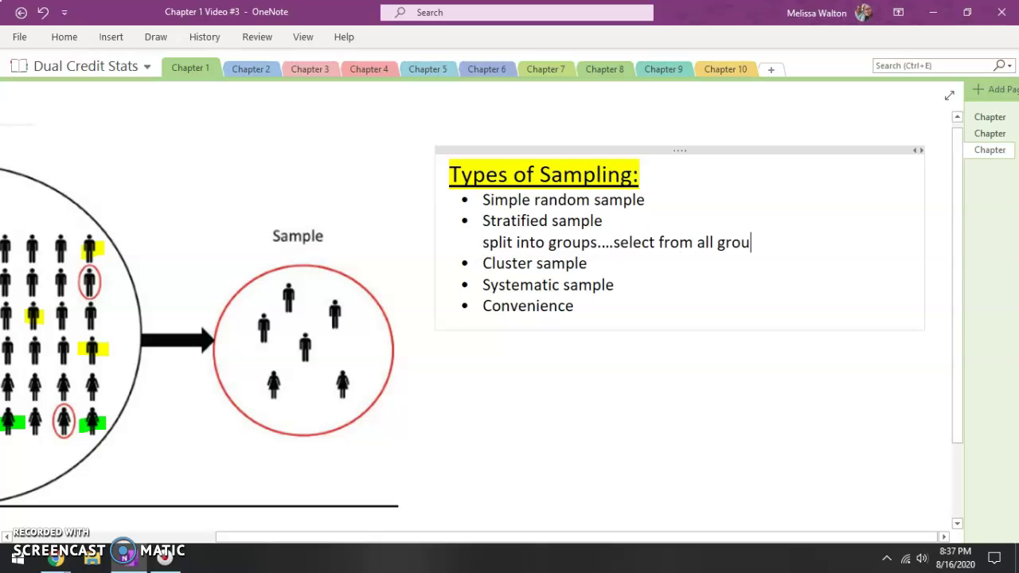
drag(546, 538, 333, 518)
Erase the red brackets and yellow and green highlights, then pick the black pen.
click(156, 36)
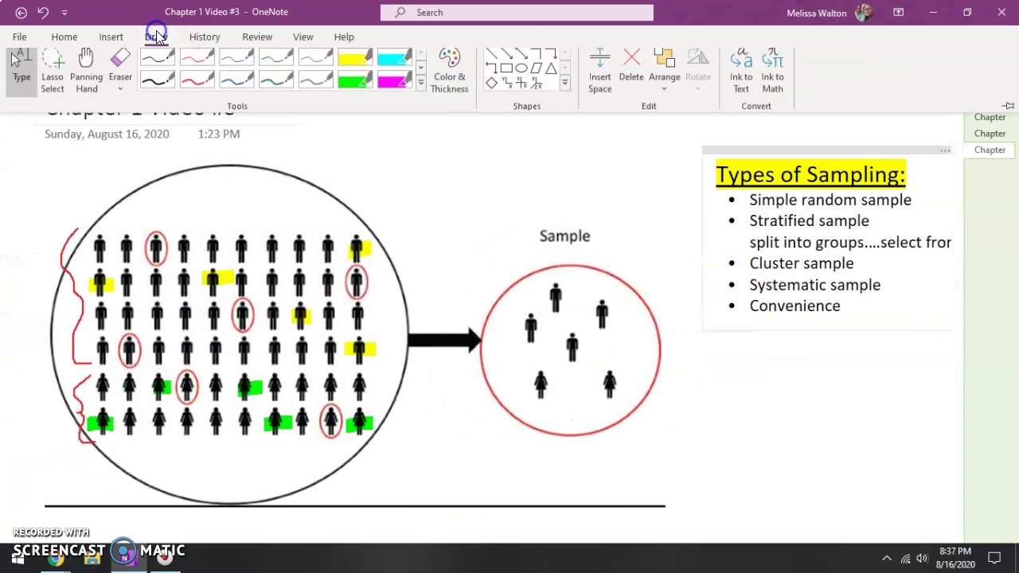
click(123, 65)
mouse_move(114, 153)
mouse_down()
mouse_move(79, 241)
mouse_move(79, 274)
mouse_move(119, 416)
mouse_move(72, 387)
mouse_move(335, 416)
mouse_move(337, 427)
mouse_move(353, 414)
mouse_move(362, 228)
mouse_move(342, 292)
mouse_move(264, 268)
mouse_move(112, 269)
mouse_up()
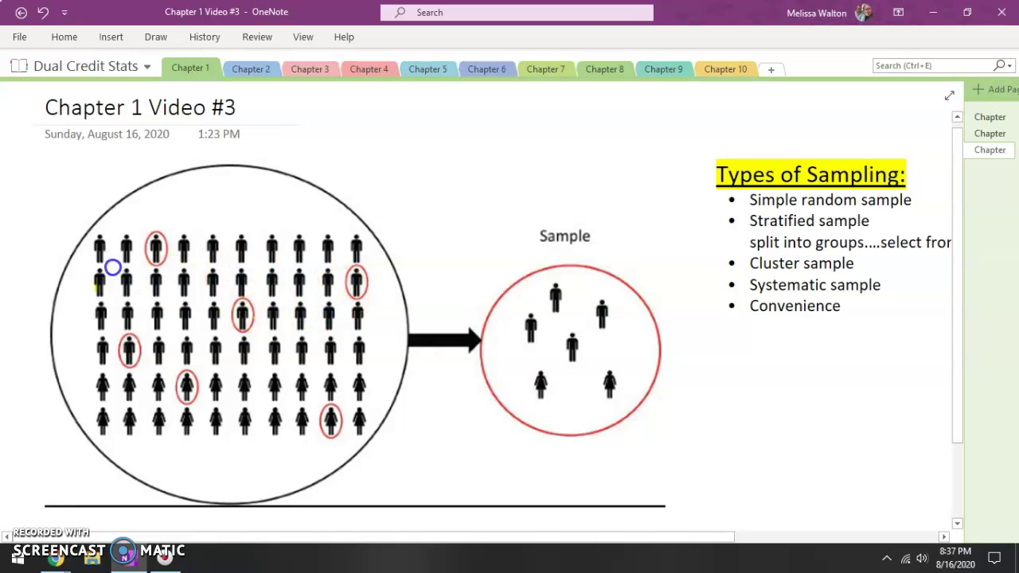
click(155, 36)
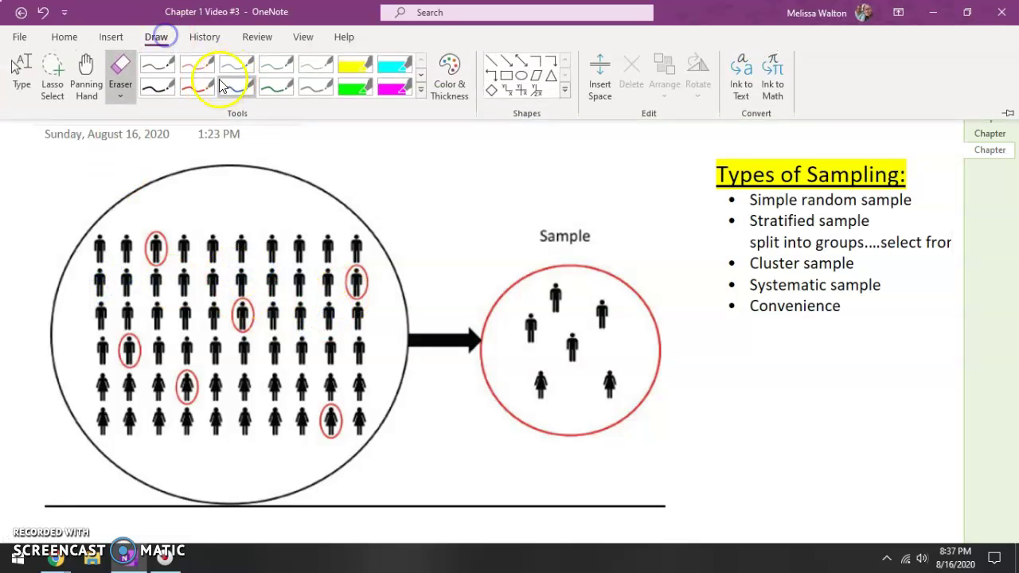
click(166, 96)
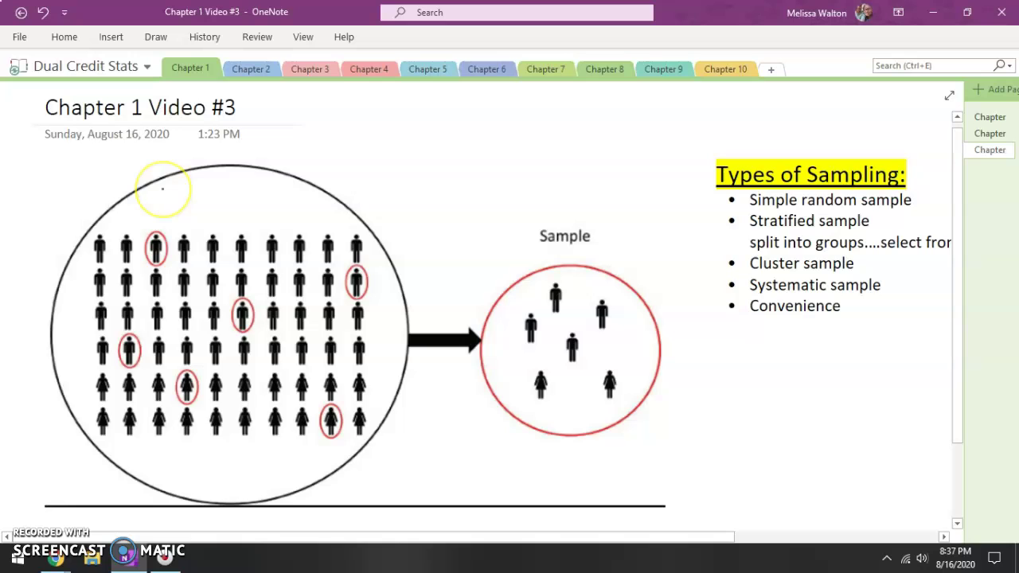
Draw black box outlines dividing the figures in the population circle into five clusters.
drag(198, 237, 204, 279)
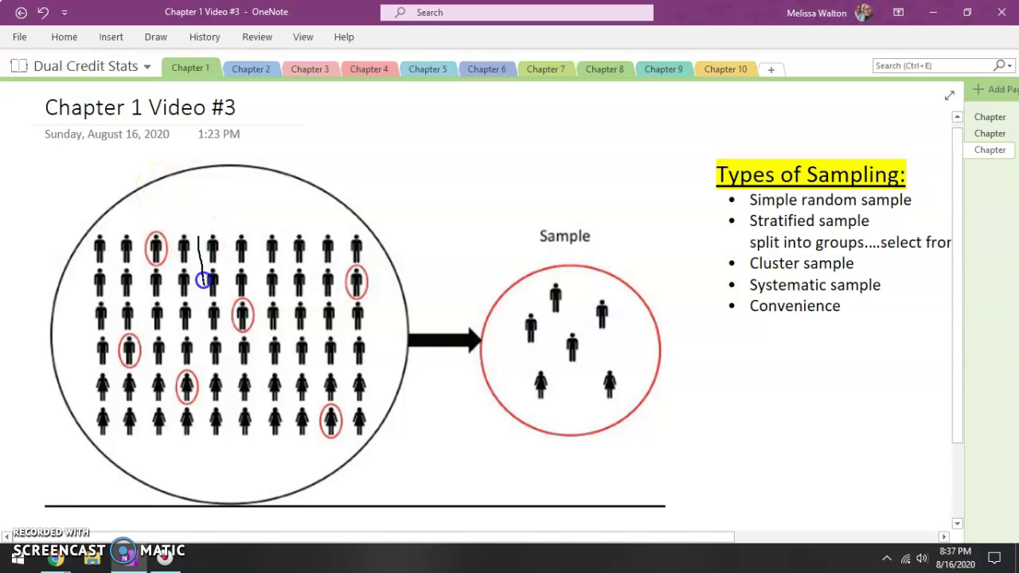
drag(205, 322, 165, 337)
mouse_move(95, 333)
mouse_down()
mouse_move(79, 236)
mouse_move(284, 216)
mouse_move(364, 223)
mouse_move(360, 316)
mouse_move(266, 337)
mouse_move(210, 334)
mouse_move(170, 423)
mouse_move(114, 446)
mouse_move(86, 366)
mouse_move(87, 331)
mouse_up()
mouse_move(173, 440)
mouse_down()
mouse_move(280, 439)
mouse_move(286, 335)
mouse_up()
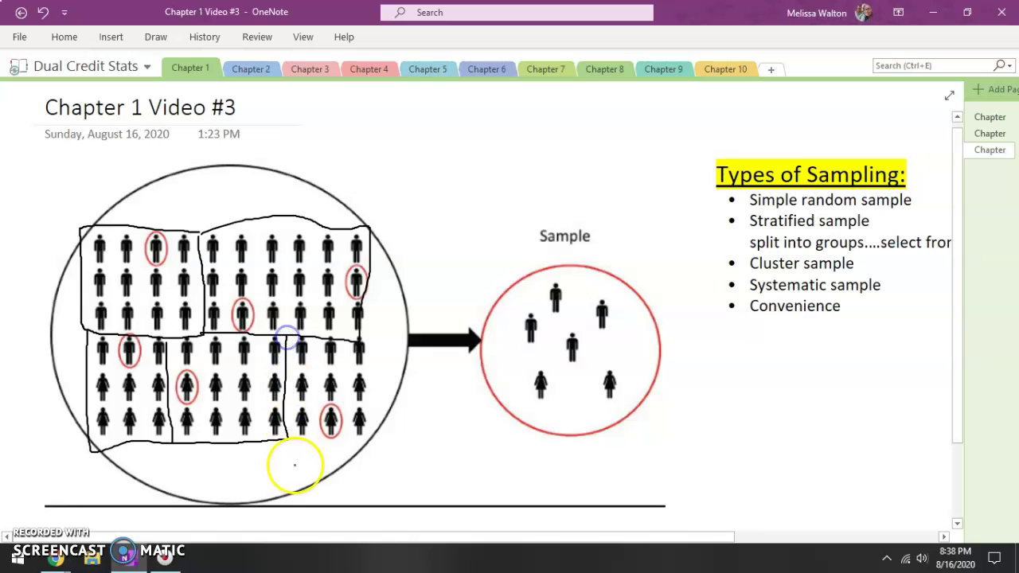
mouse_move(290, 440)
mouse_down()
mouse_move(371, 439)
mouse_move(374, 338)
mouse_up()
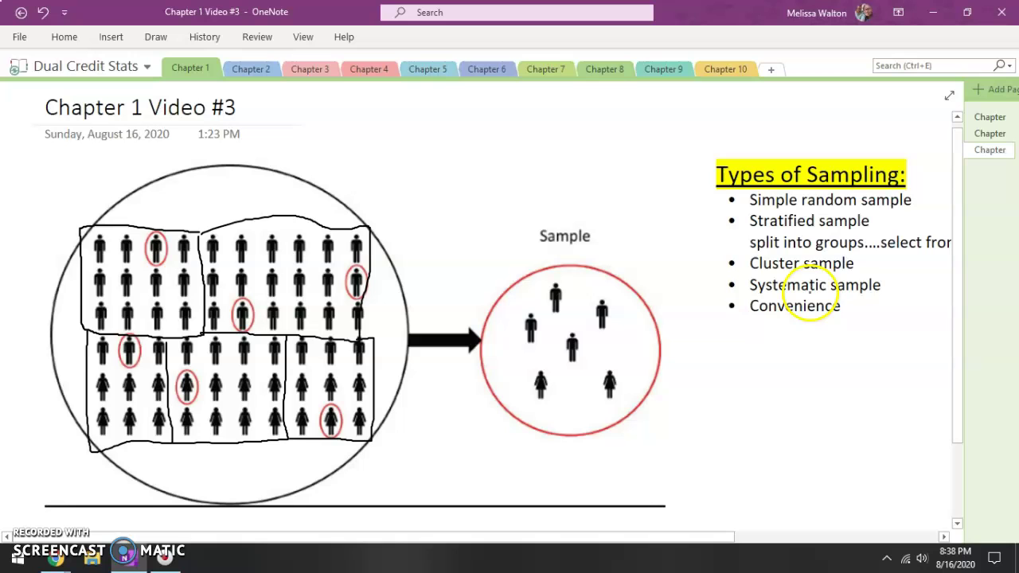
Shade the entire lower-left box of figures with the yellow highlighter, then return to typing.
click(162, 39)
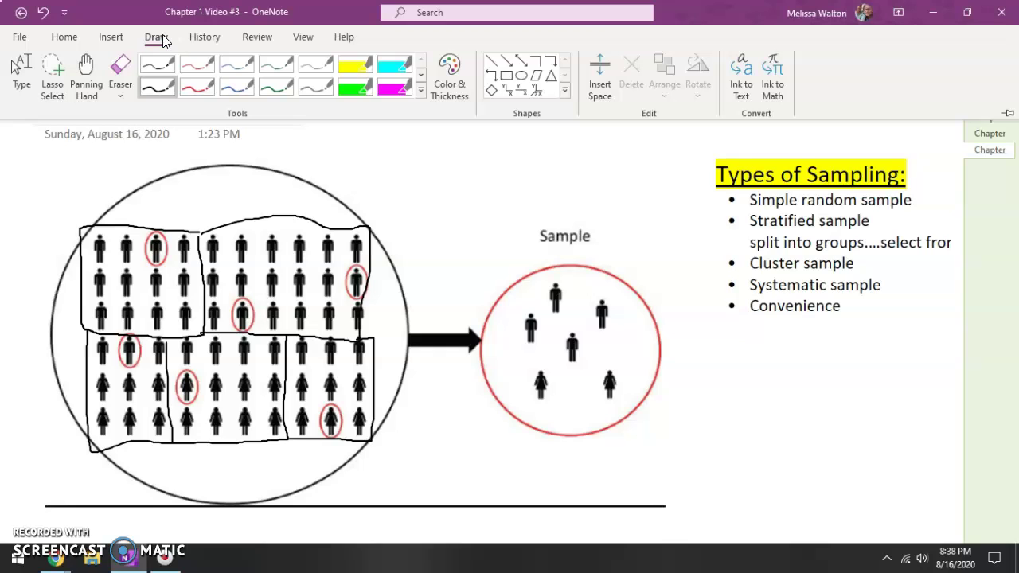
click(347, 67)
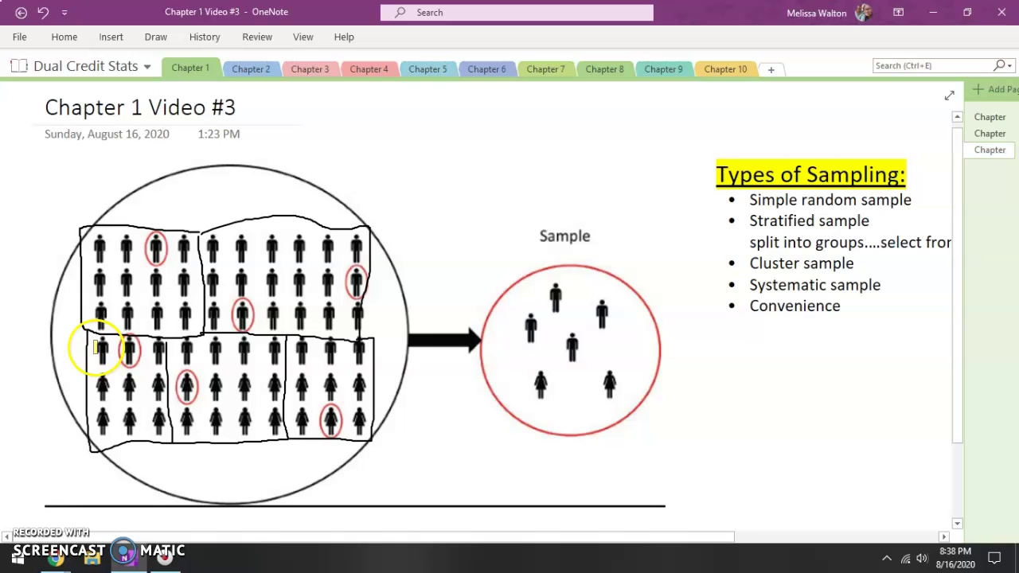
mouse_move(94, 347)
mouse_down()
mouse_move(163, 348)
mouse_move(119, 368)
mouse_move(112, 383)
mouse_move(164, 431)
mouse_move(109, 367)
mouse_up()
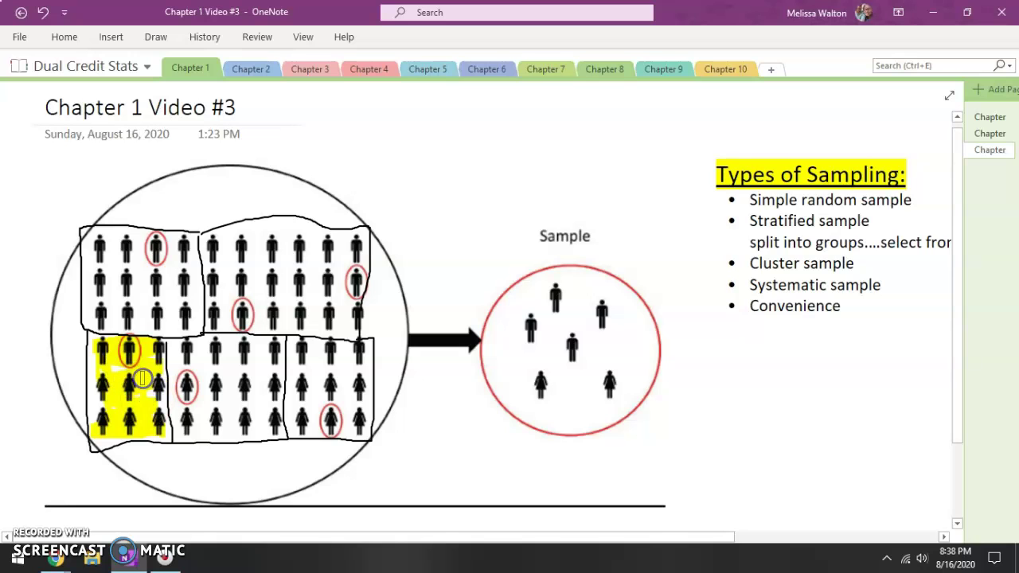
click(162, 36)
click(24, 79)
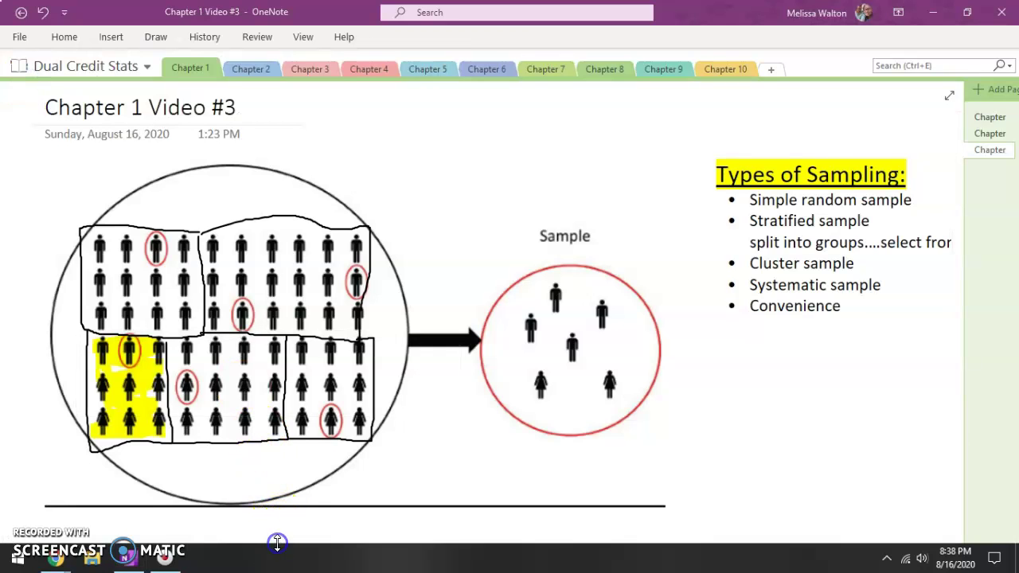
Try a small edit to the Stratified sample note and undo it.
drag(284, 537, 491, 528)
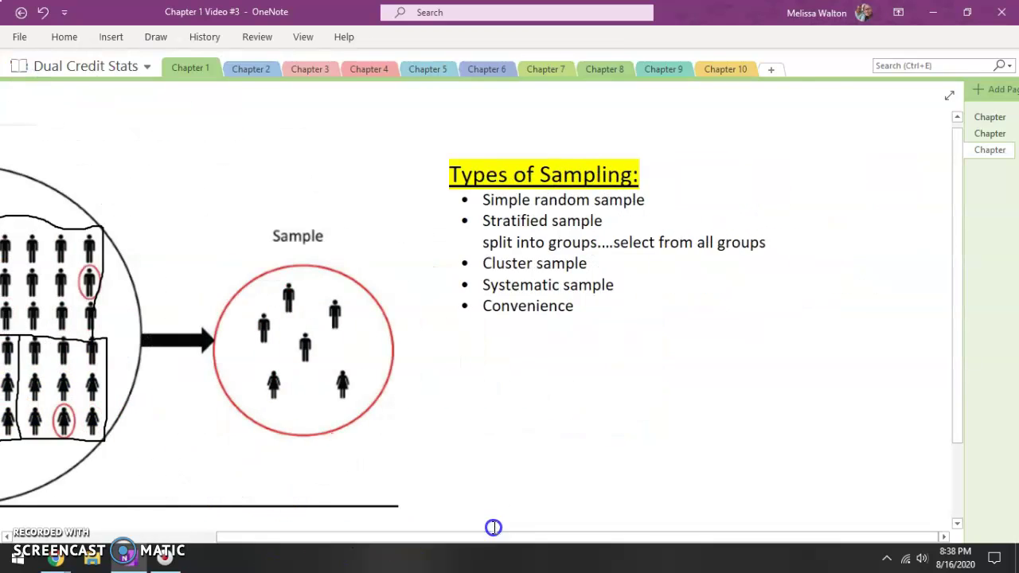
click(572, 245)
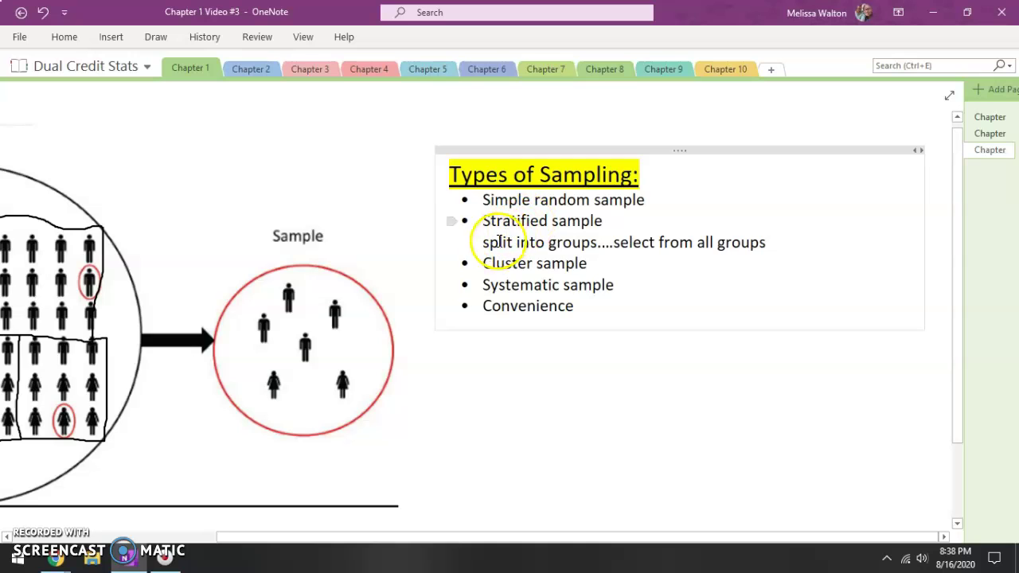
key(BackSpace)
key(ctrl+z)
key(ctrl+z)
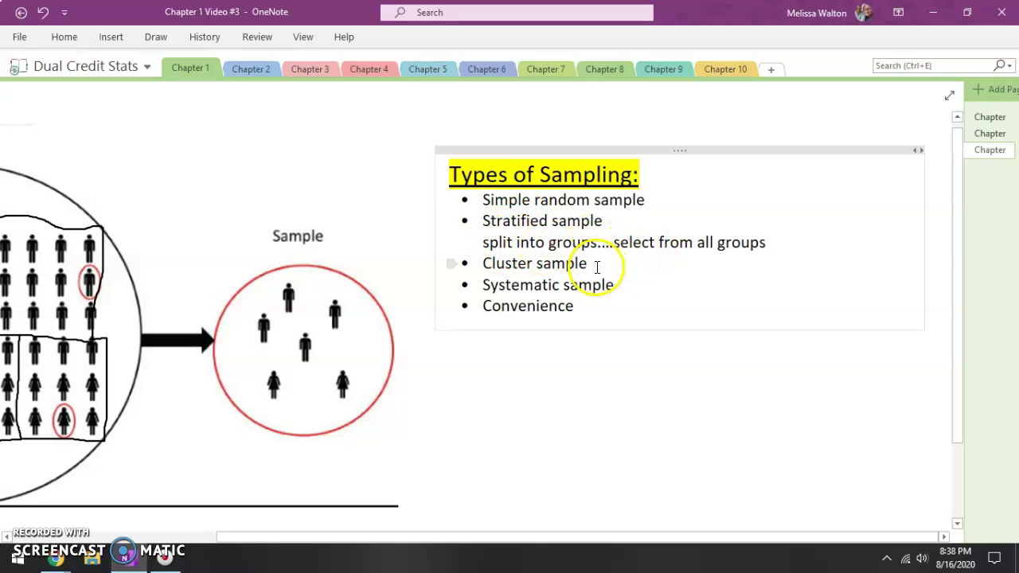
Type 'split into groups....select an entire group(s) to sample' on a new line under Cluster sample.
click(594, 265)
key(Return)
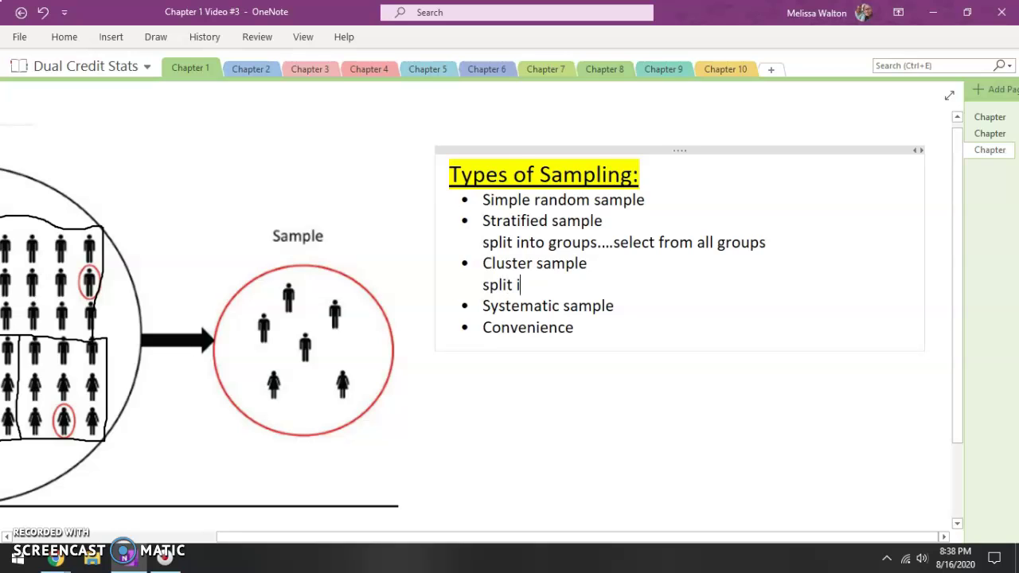
text(split into groups....select an entire group ()
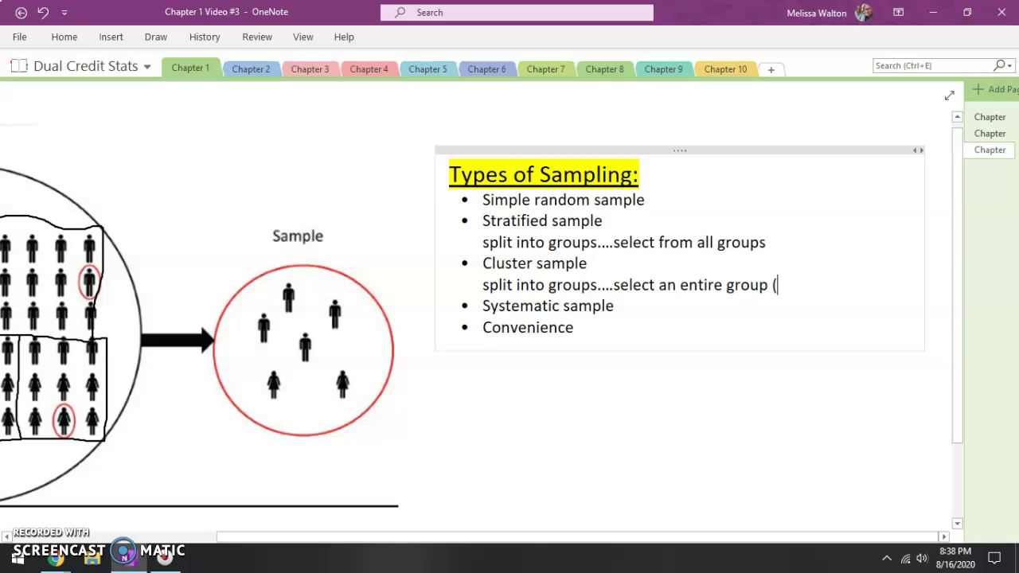
key(BackSpace)
key(BackSpace)
text((s) to sample)
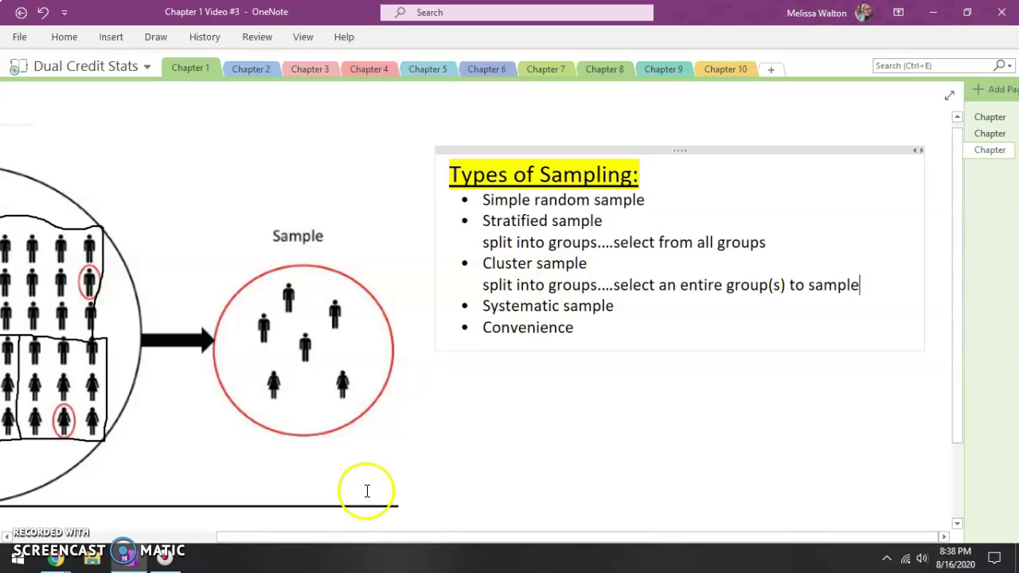
drag(292, 540, 141, 527)
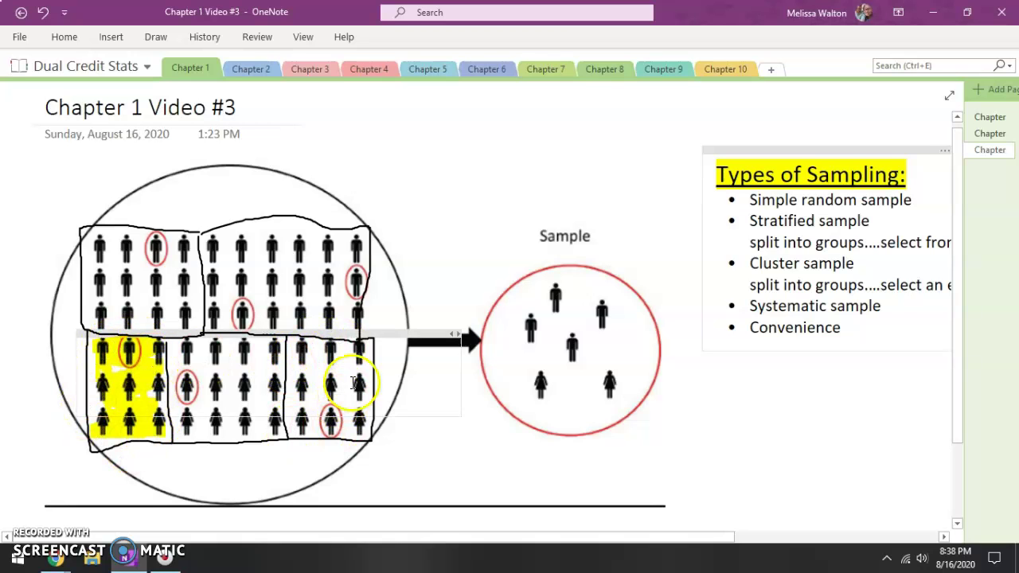
Erase the black cluster boxes and yellow shading with the Eraser, keeping the red-circled figures.
click(157, 37)
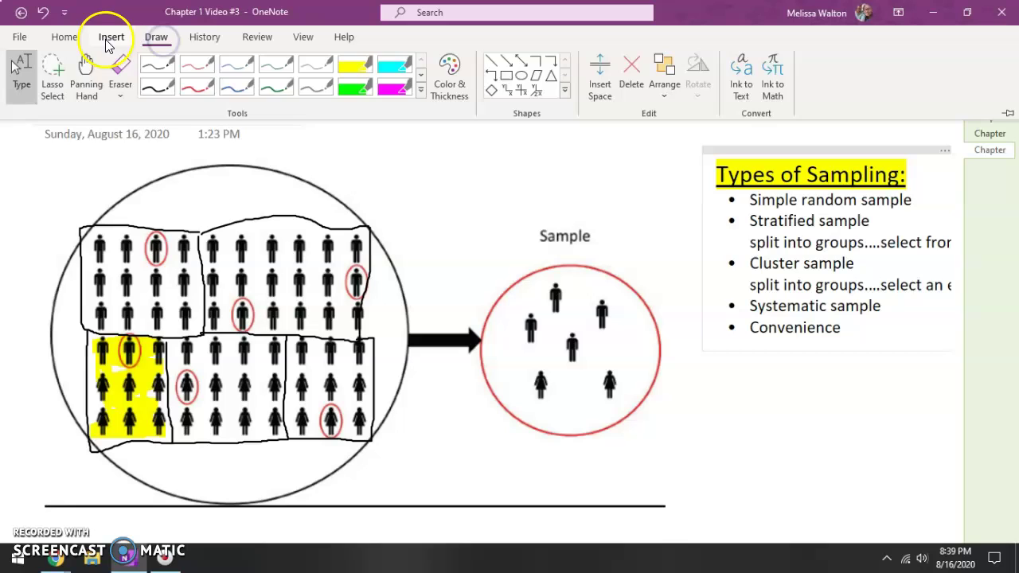
click(119, 60)
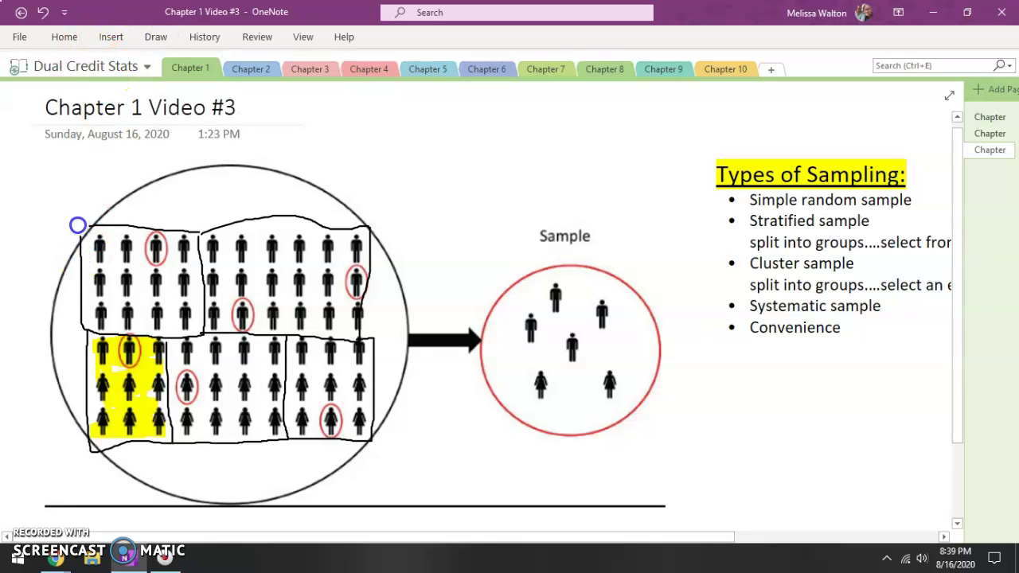
mouse_move(77, 225)
mouse_down()
mouse_move(63, 220)
mouse_move(93, 314)
mouse_move(120, 195)
mouse_move(89, 214)
mouse_move(159, 391)
mouse_move(209, 291)
mouse_move(207, 422)
mouse_move(358, 439)
mouse_move(359, 421)
mouse_move(371, 441)
mouse_move(353, 361)
mouse_move(303, 341)
mouse_move(359, 296)
mouse_move(219, 233)
mouse_move(284, 227)
mouse_up()
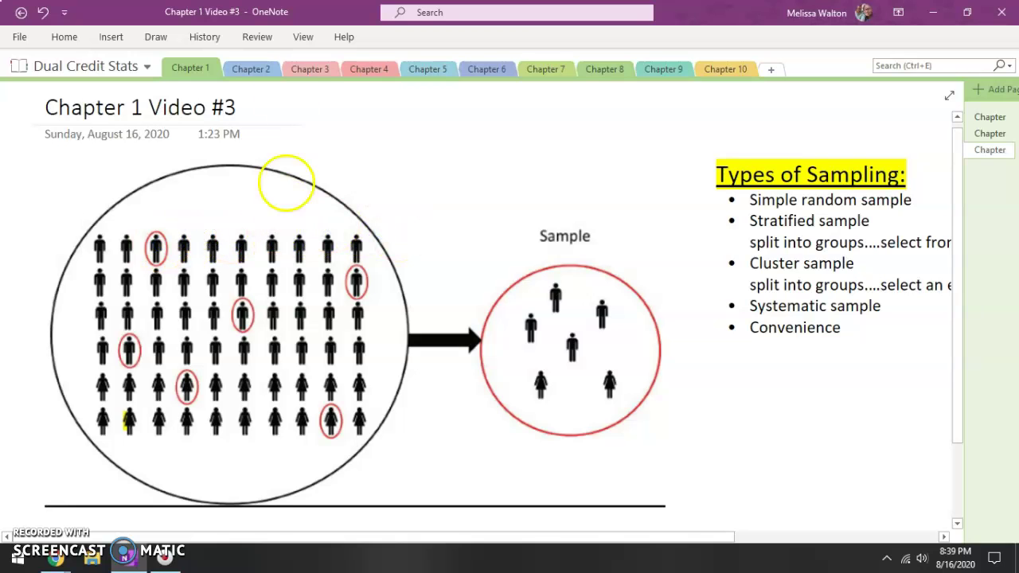
click(155, 36)
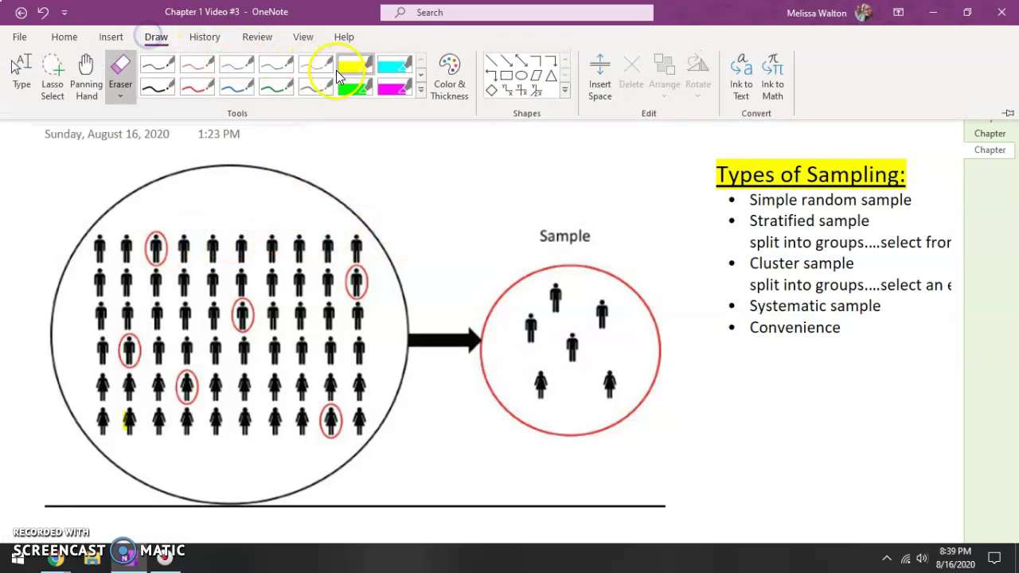
With the yellow highlighter, mark the fifth and last figures in the diagram's first two rows.
click(344, 69)
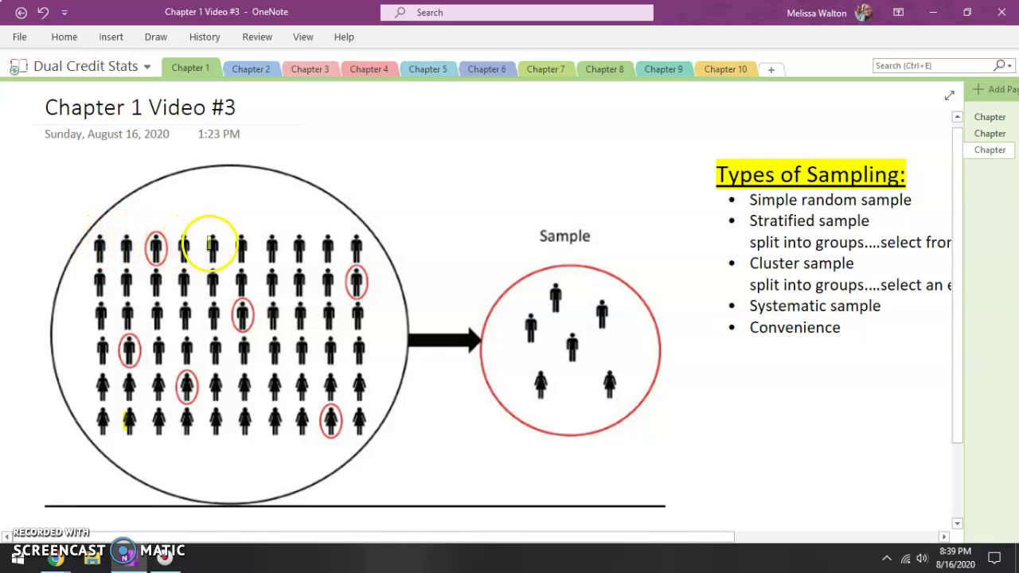
drag(205, 245, 228, 249)
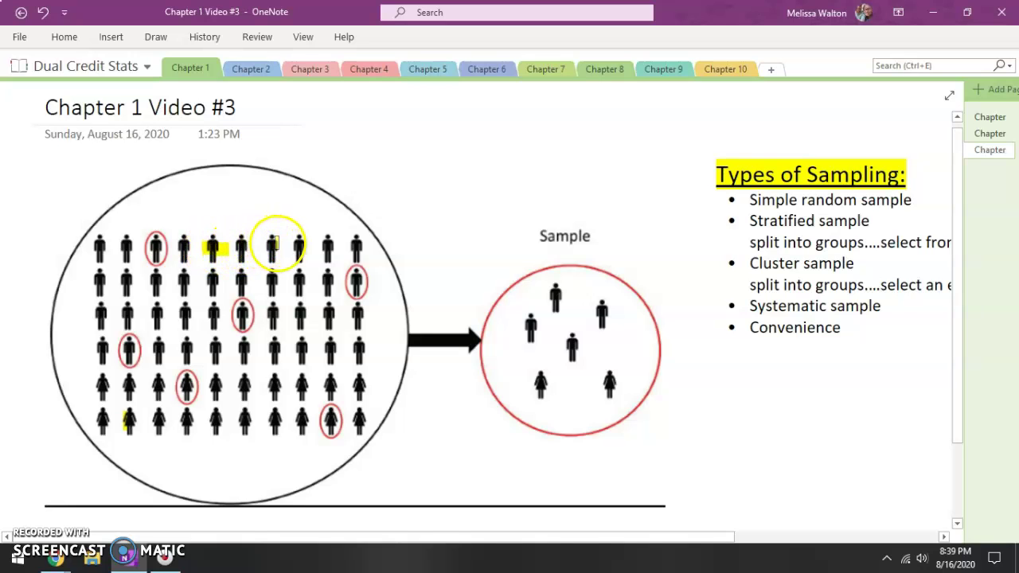
drag(350, 251, 369, 250)
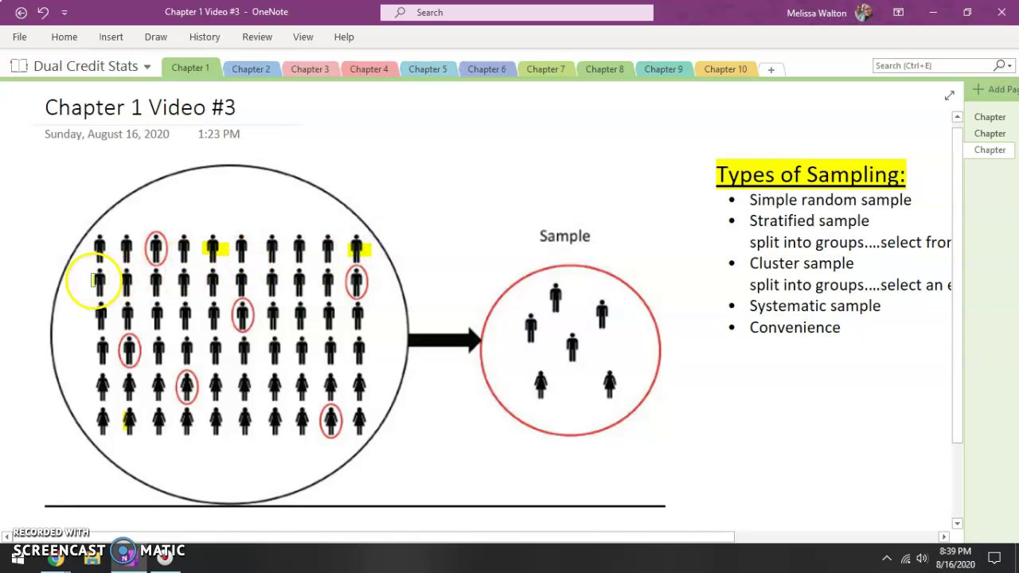
drag(209, 285, 222, 287)
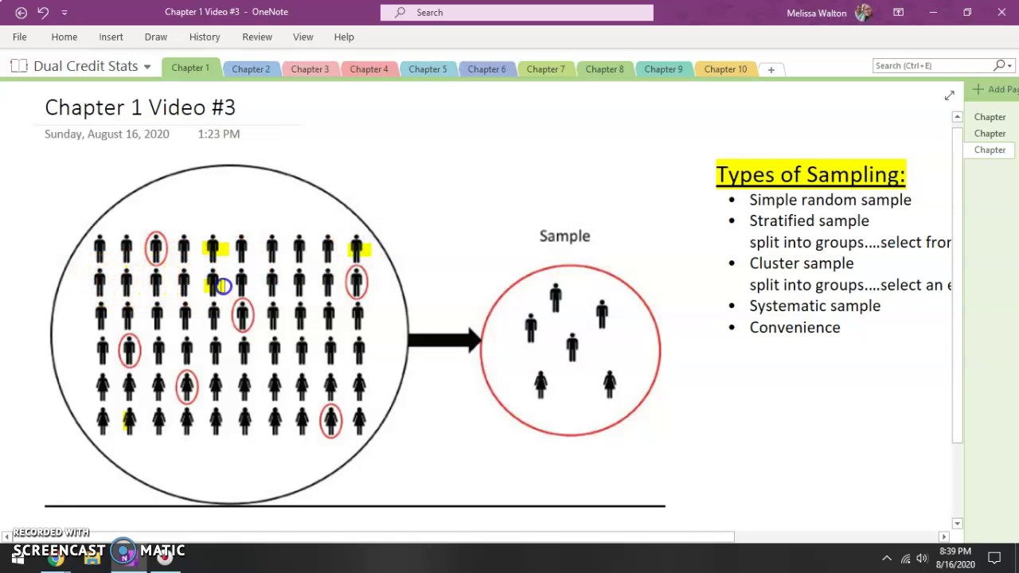
drag(341, 285, 370, 284)
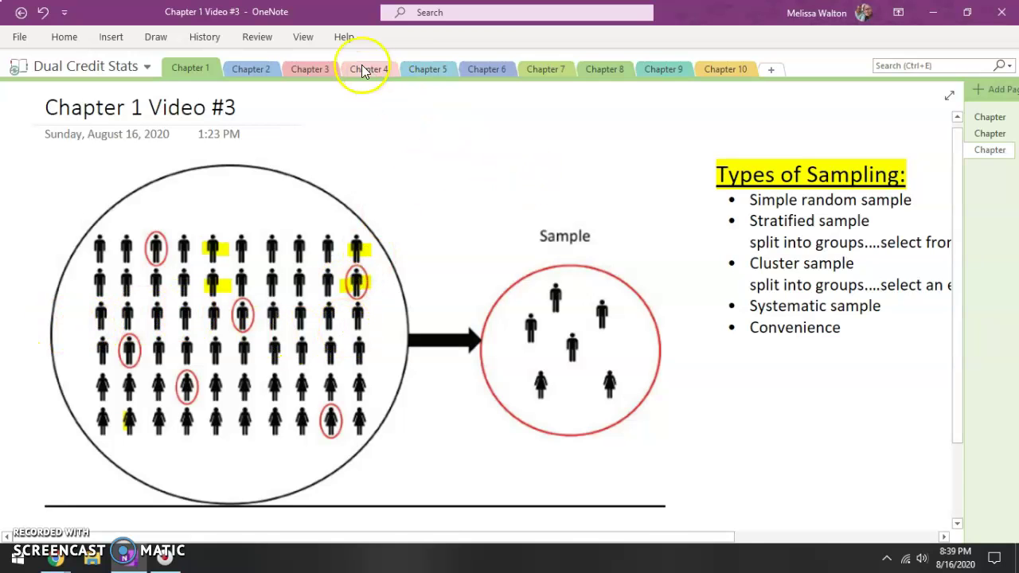
Type 'every 5th student....' on a new line under the Systematic sample bullet.
click(156, 38)
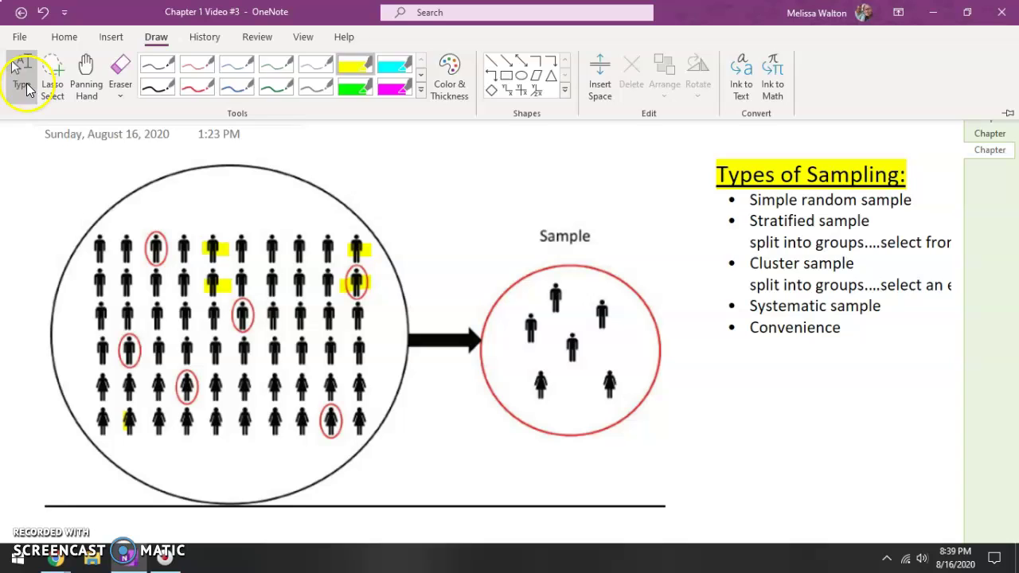
click(25, 84)
click(879, 309)
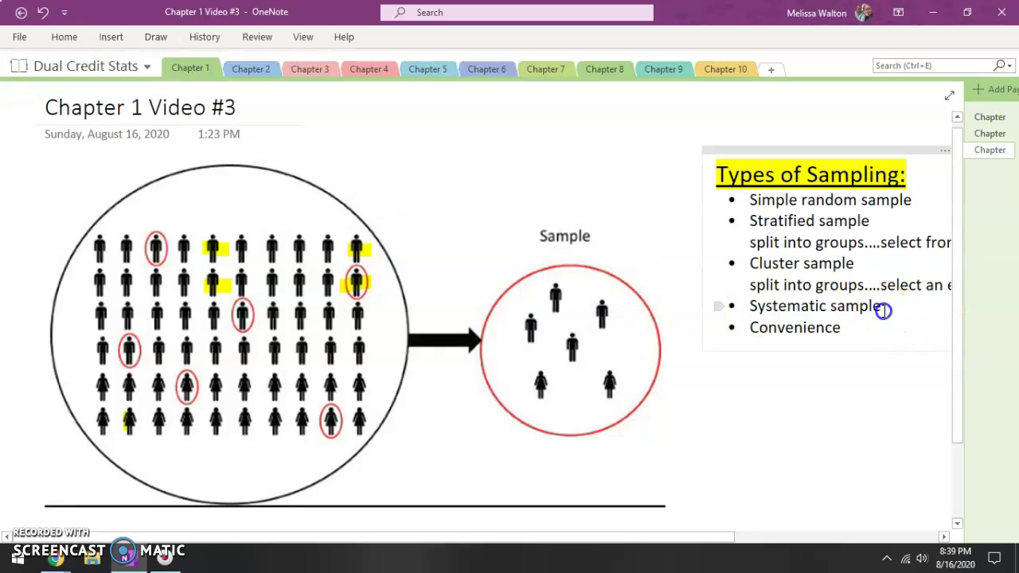
key(shift+Return)
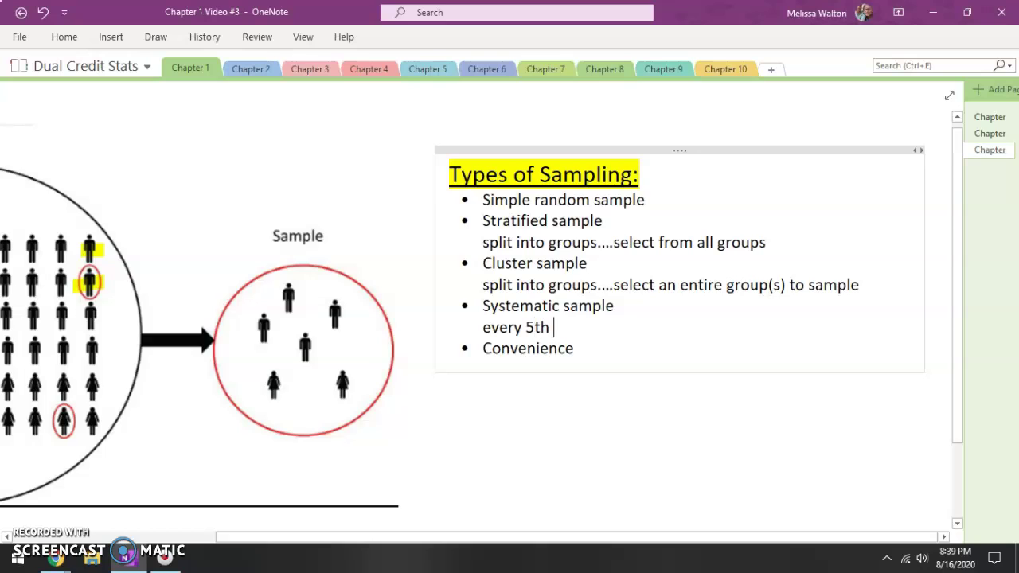
text(every 5th student....every 15th student)
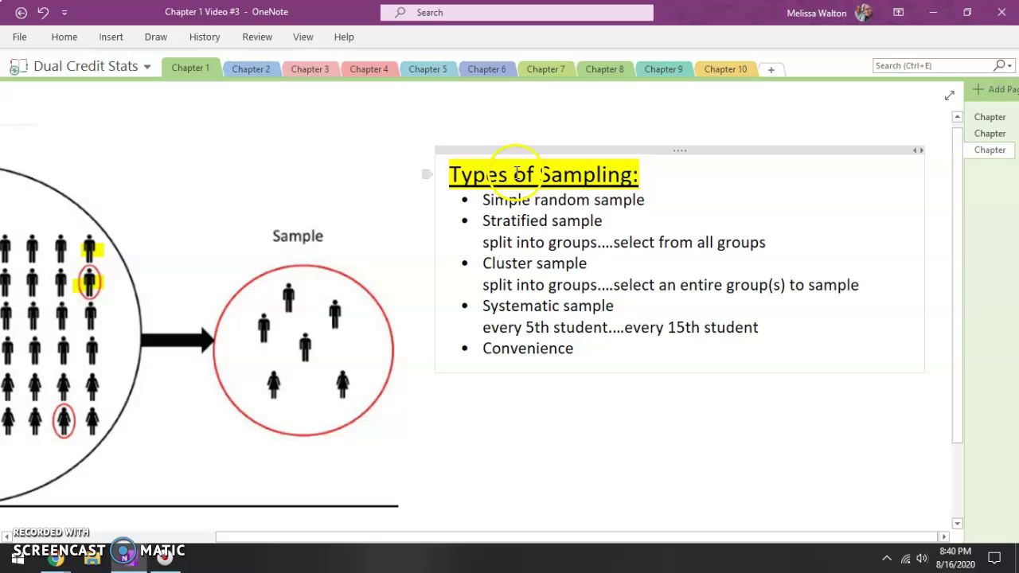
click(579, 348)
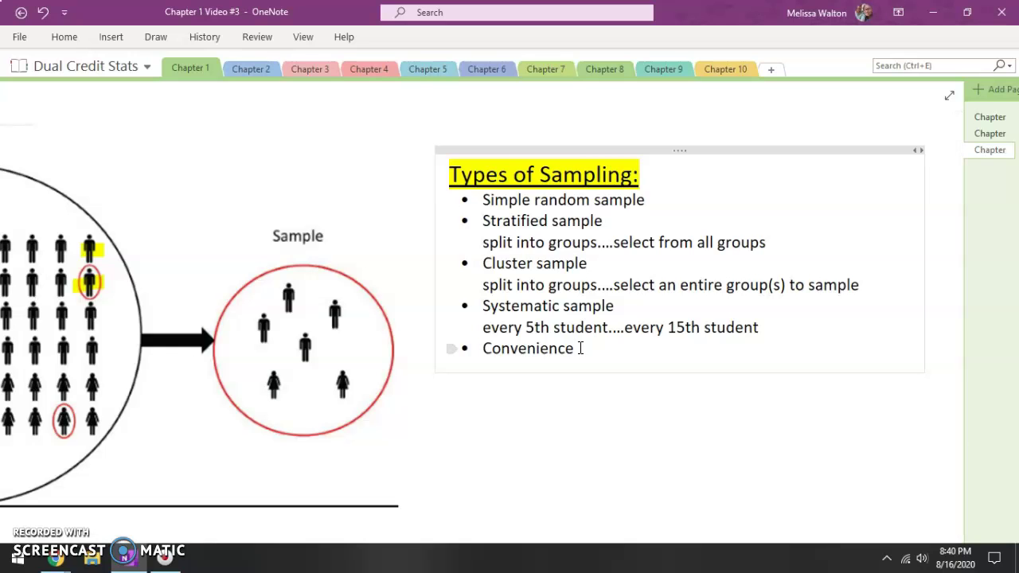
drag(467, 540, 263, 520)
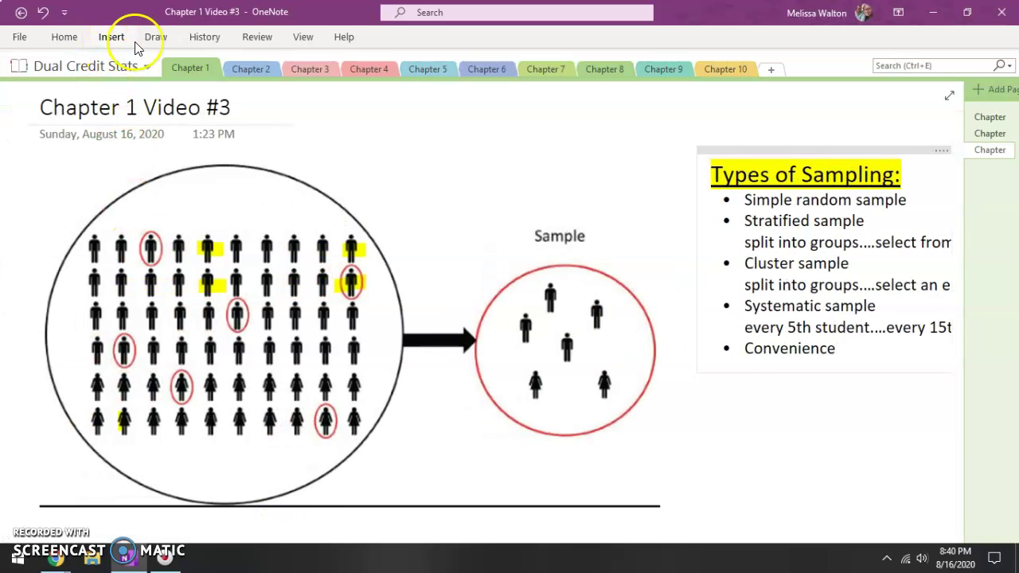
Erase the yellow highlight strokes from the diagram figures with the eraser.
click(160, 44)
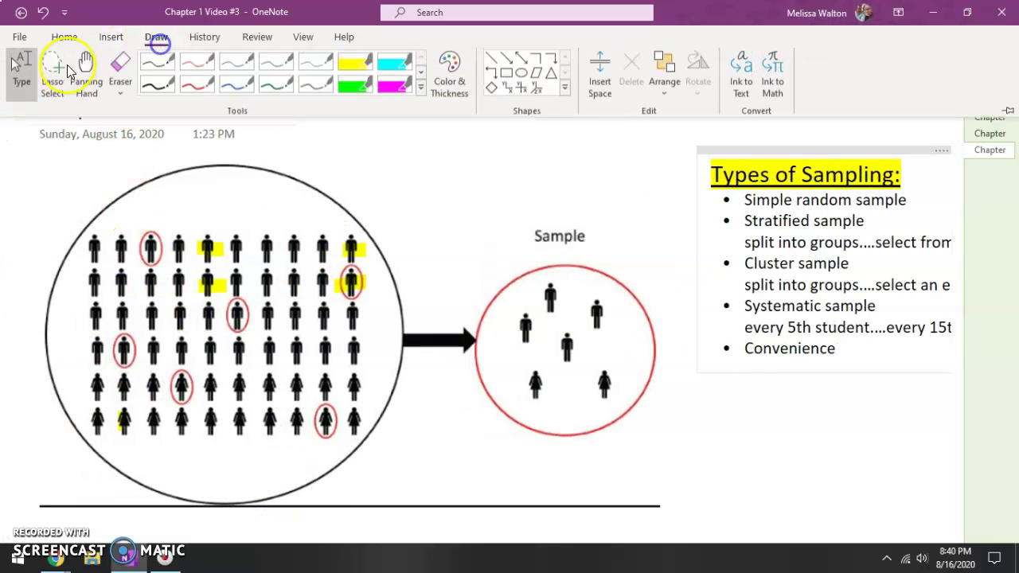
click(116, 68)
drag(212, 266, 212, 289)
click(350, 250)
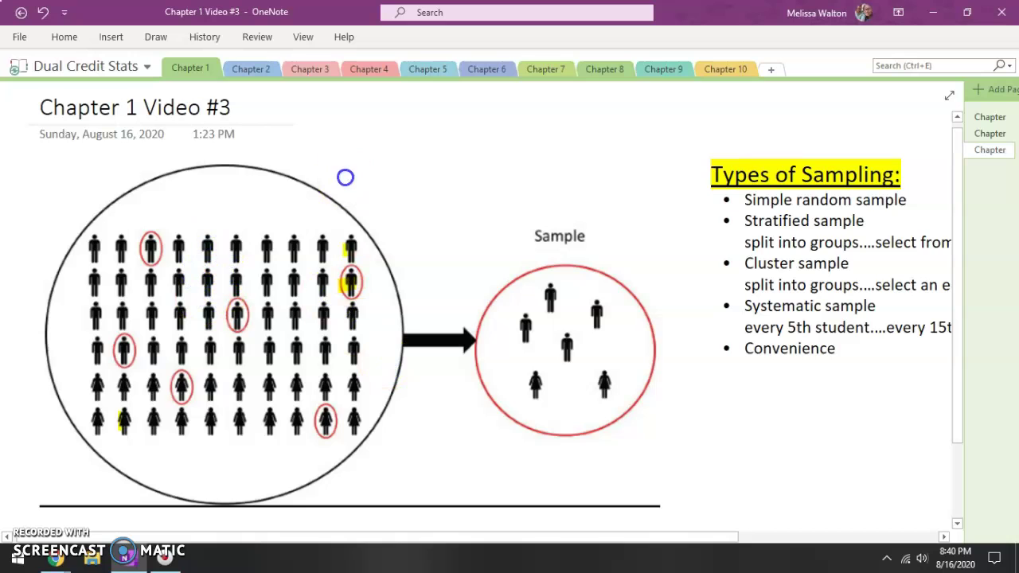
click(342, 275)
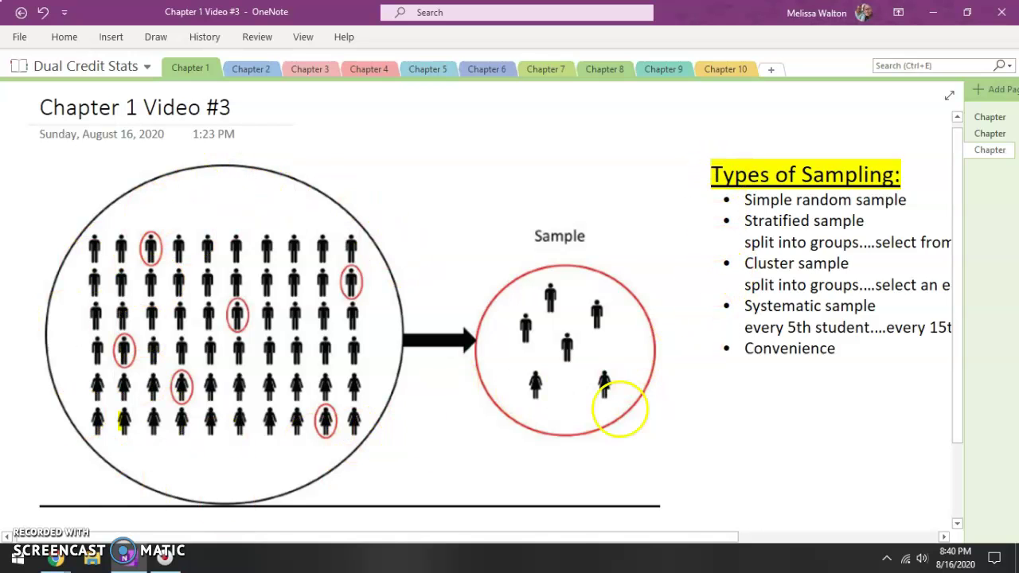
Scroll the page right to view the full Systematic sample note.
drag(555, 539, 715, 539)
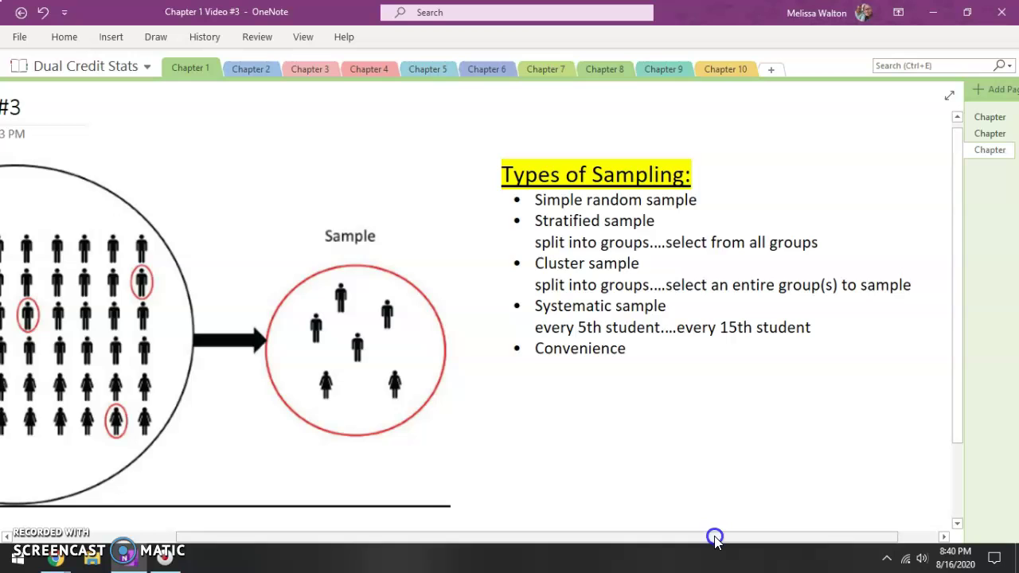